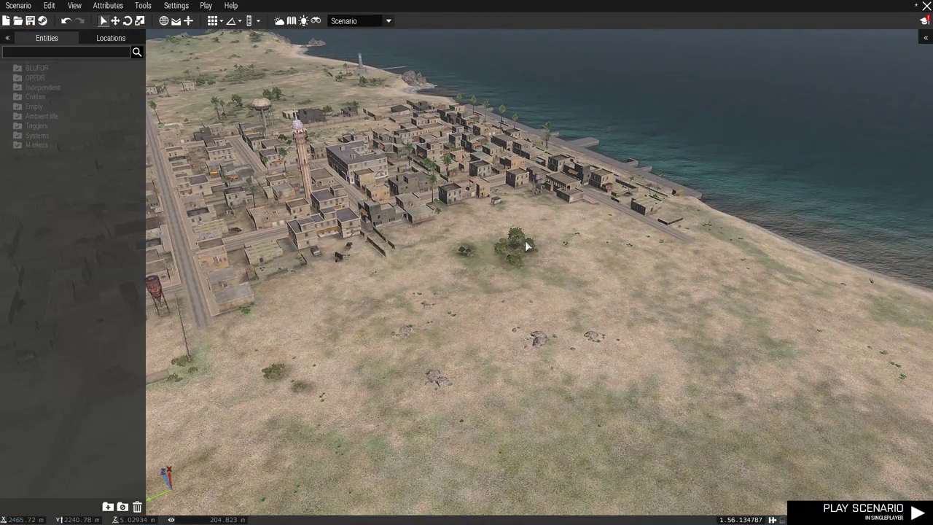
Place a JTAC Operator with the variable name Bob_2 on the open ground beside the road at the edge of town.
key("w")
mouse_move(526, 150)
right_mouse_down()
mouse_move(498, 163)
mouse_move(518, 164)
right_mouse_up()
key("d")
key("d")
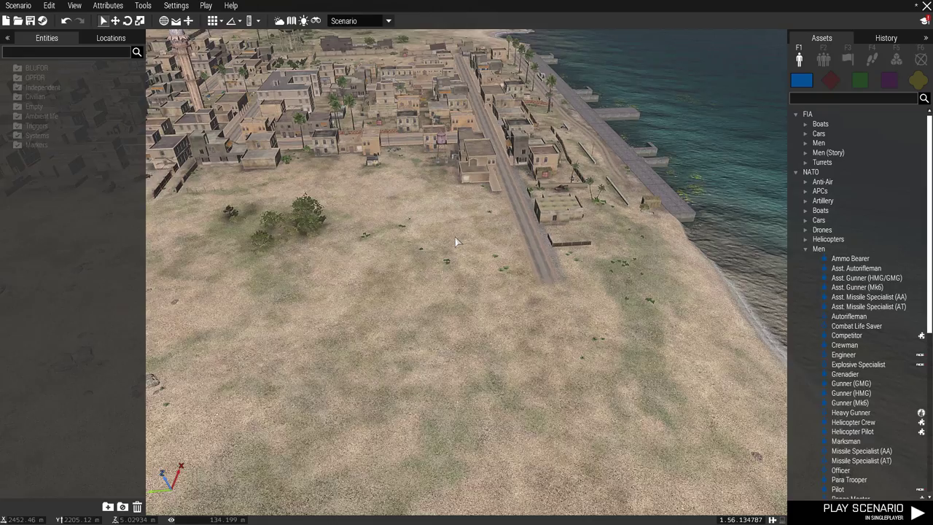
scroll(456, 242, "up", 4)
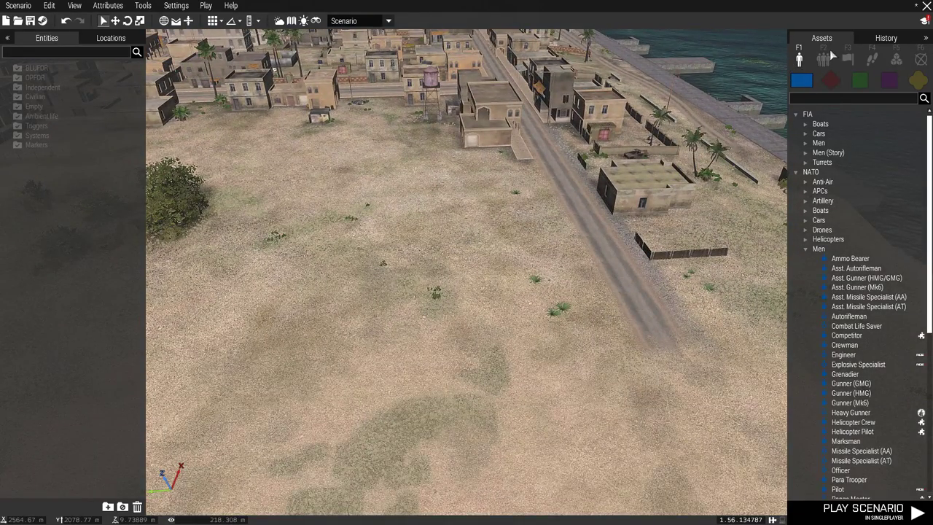
scroll(594, 231, "up", 4)
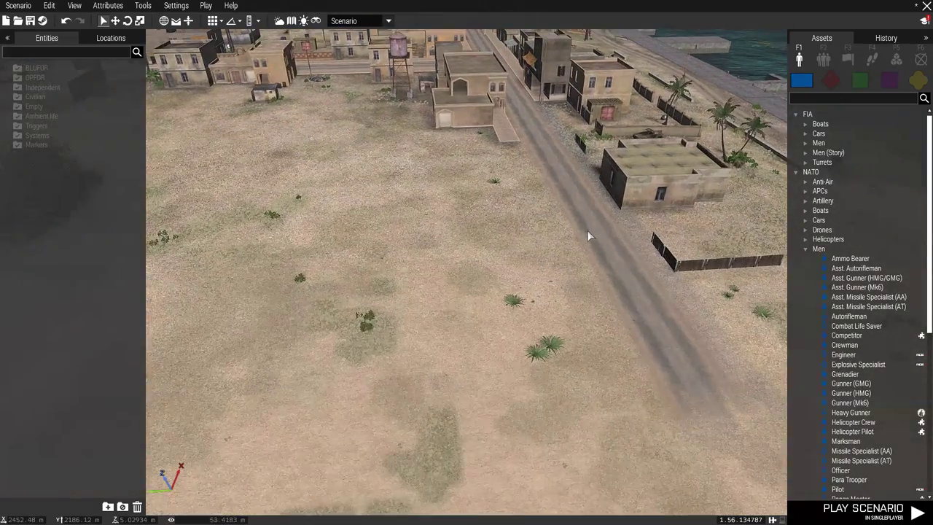
left_click(513, 249)
scroll(512, 249, "up", 5)
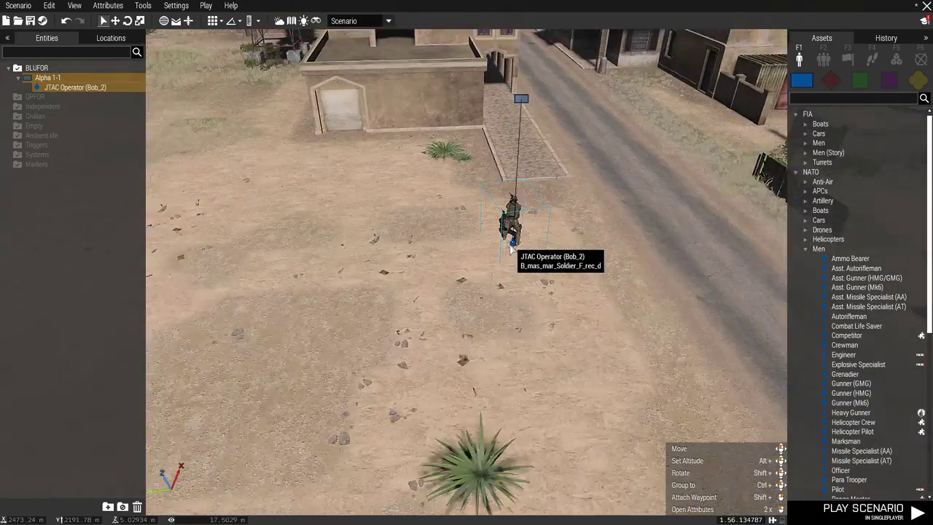
Move the JTAC Operator in front of the nearby building's garage door and make this unit the player.
key("a")
key("w")
left_click_drag(415, 157, 467, 169)
double_click(470, 169)
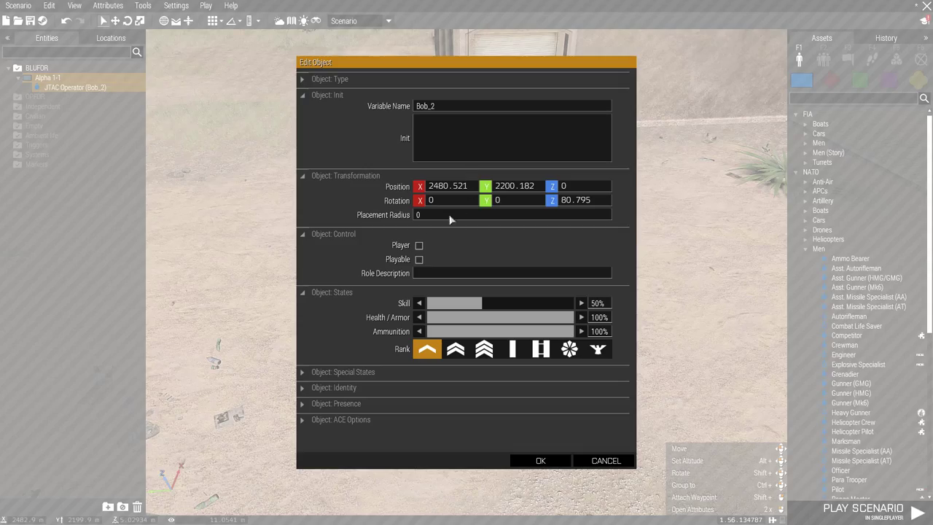
left_click(419, 247)
left_click(549, 458)
Place an OPFOR Rifleman from the African Rebel Forces men in the middle of the street between the buildings.
scroll(550, 416, "down", 10)
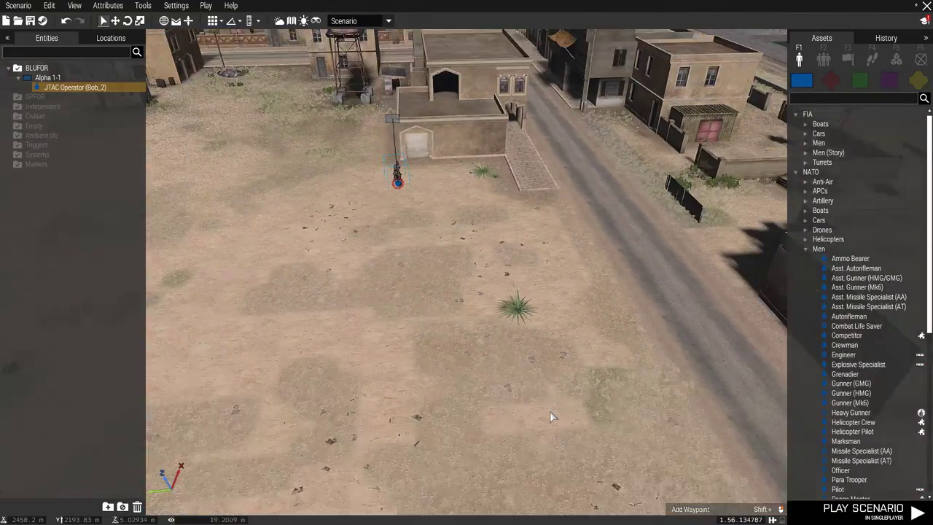
scroll(550, 412, "down", 2)
right_click_drag(520, 334, 510, 329)
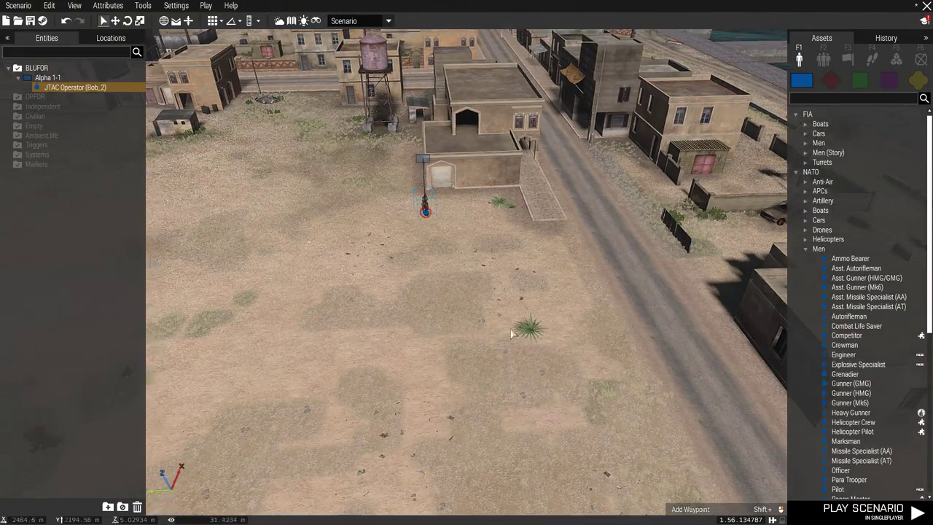
scroll(509, 328, "down", 2)
scroll(508, 326, "down", 2)
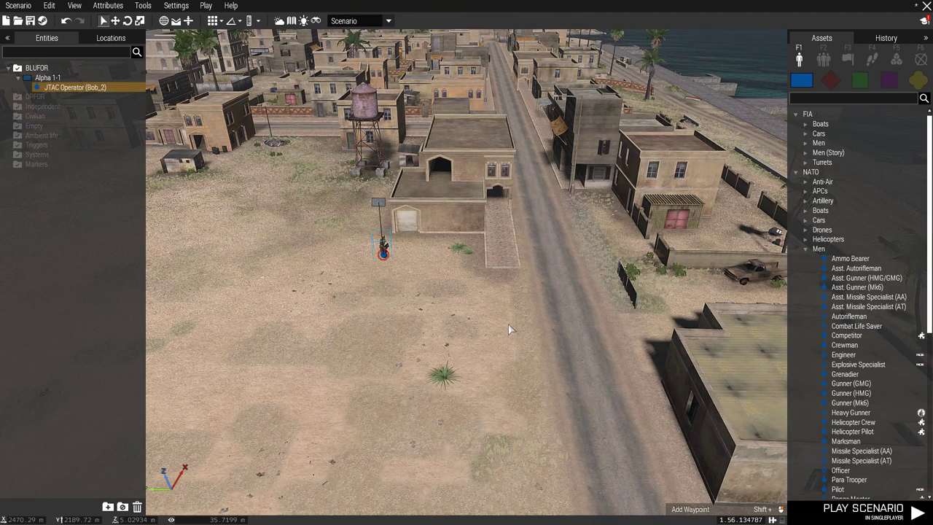
scroll(508, 325, "up", 3)
left_click(829, 81)
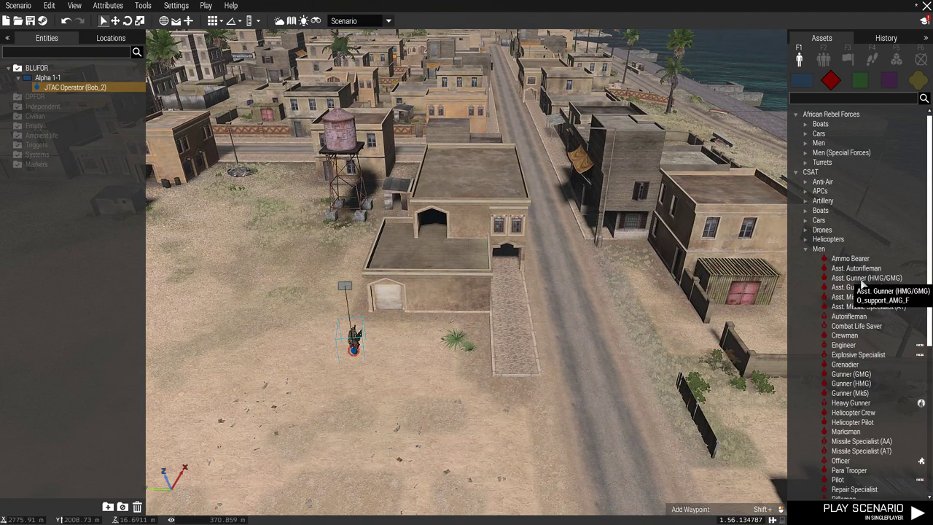
left_click(806, 142)
left_click(842, 345)
scroll(505, 299, "up", 6)
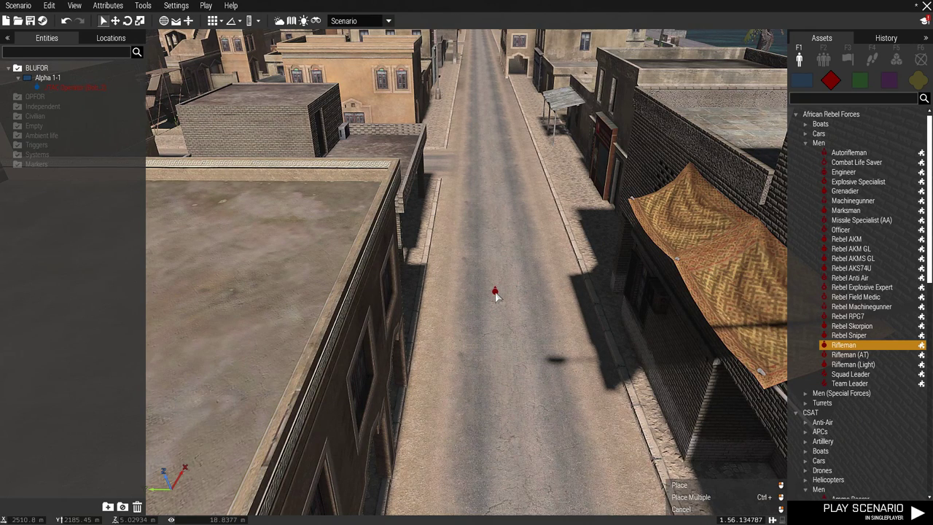
left_click(494, 293)
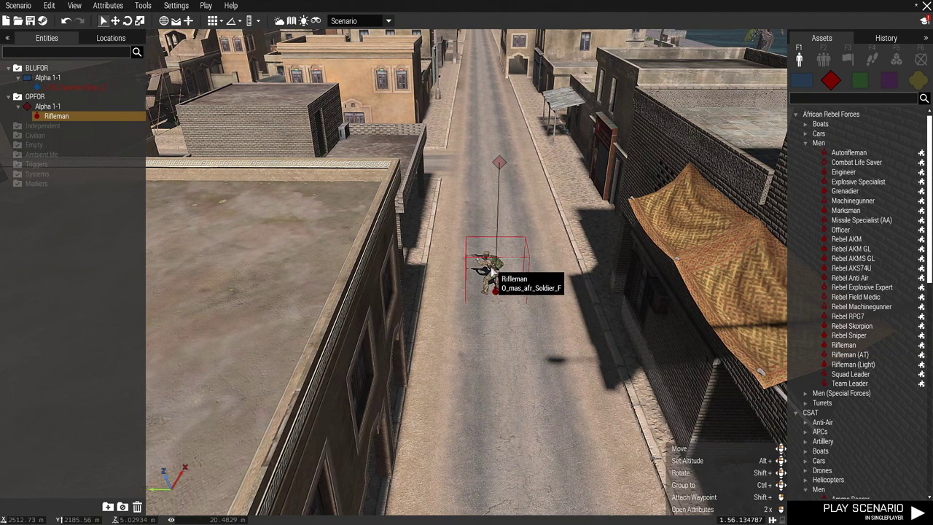
Rotate the OPFOR Rifleman to face along the street into town and set its variable name to Bob.
left_click_drag(490, 277, 479, 192, "shift")
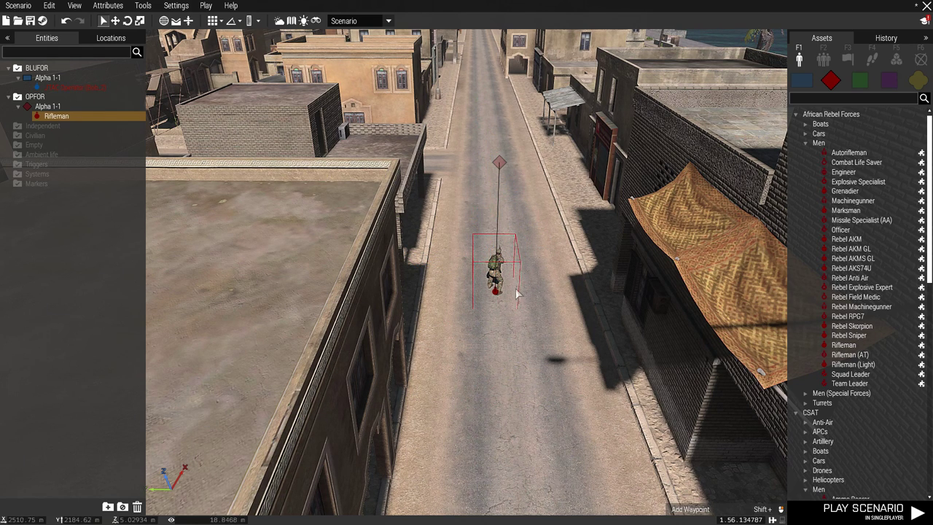
double_click(498, 270)
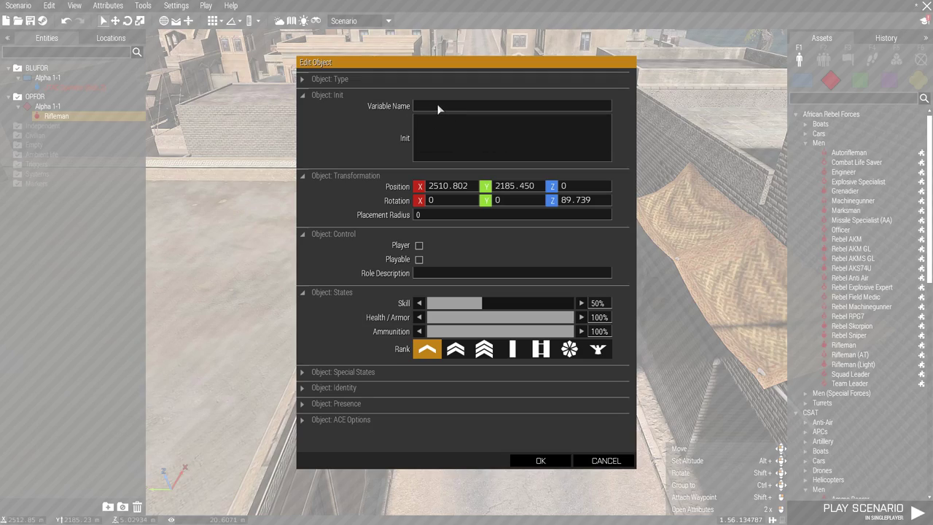
left_click(540, 460)
Place a Create Task module from the Intel systems on the open ground outside the town.
key("s")
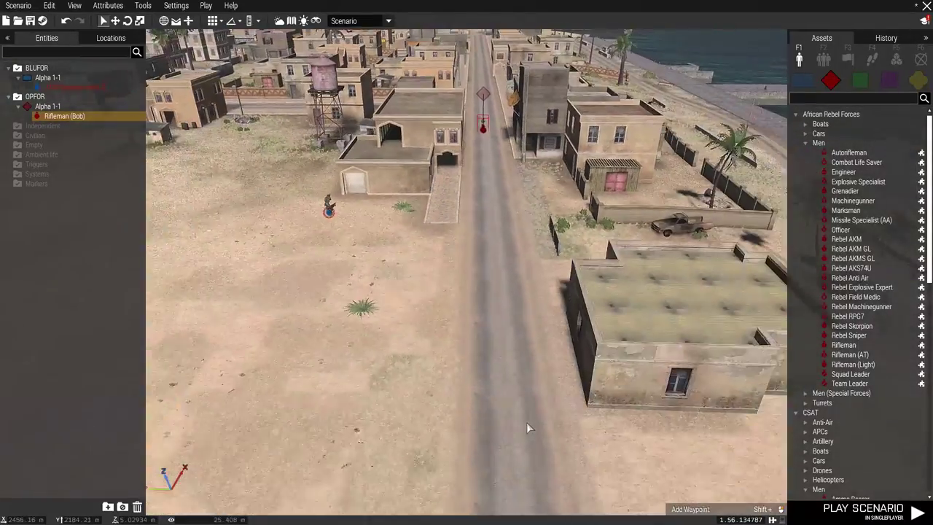
key("a")
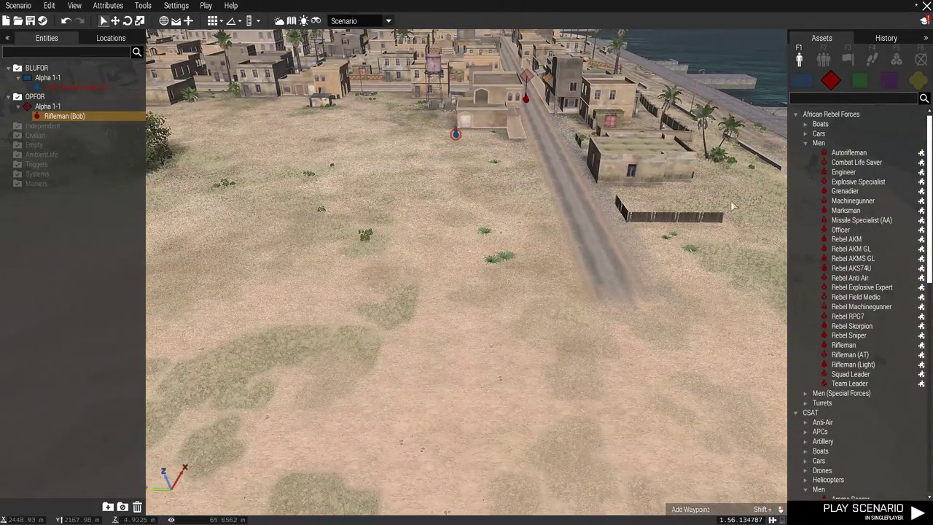
left_click(897, 59)
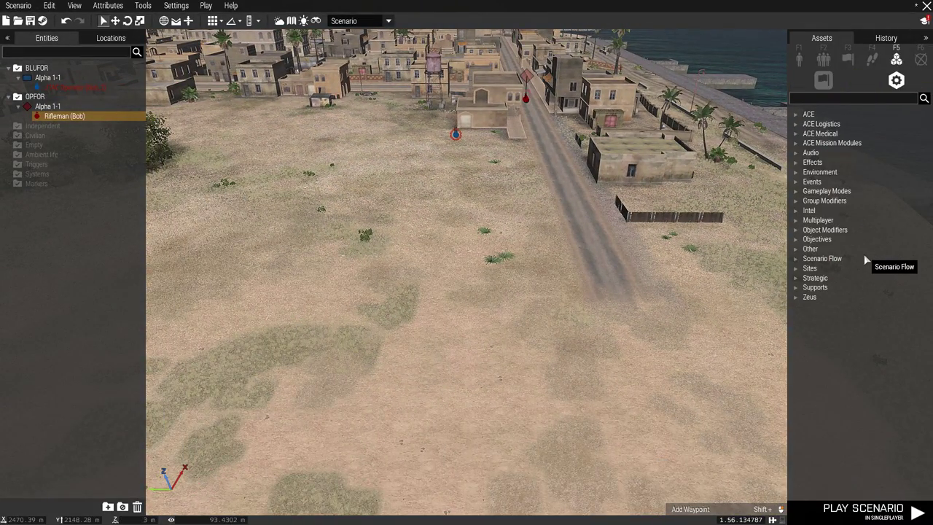
left_click(795, 210)
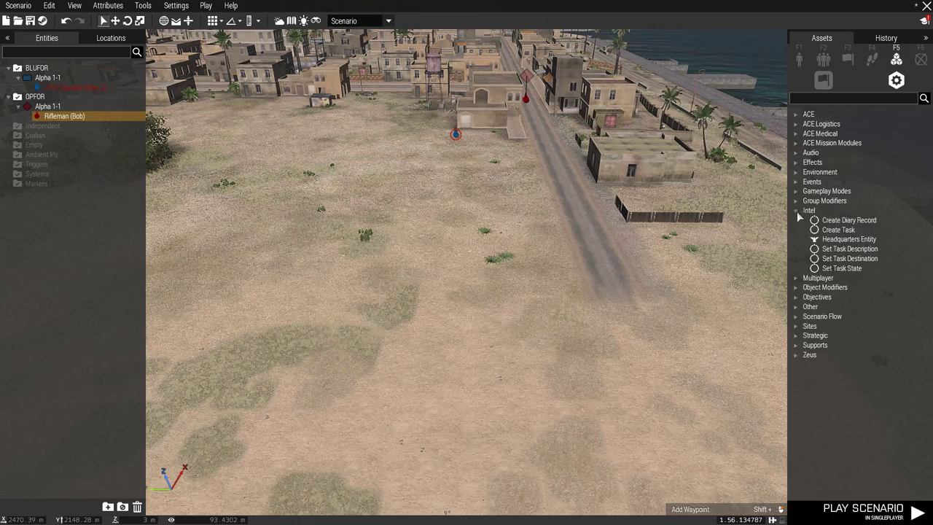
left_click(838, 229)
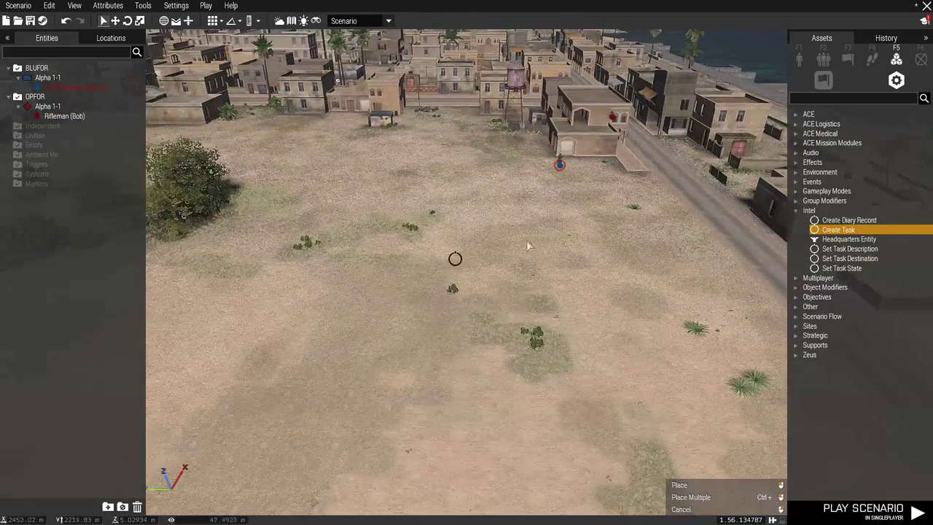
key("d")
left_click(372, 250)
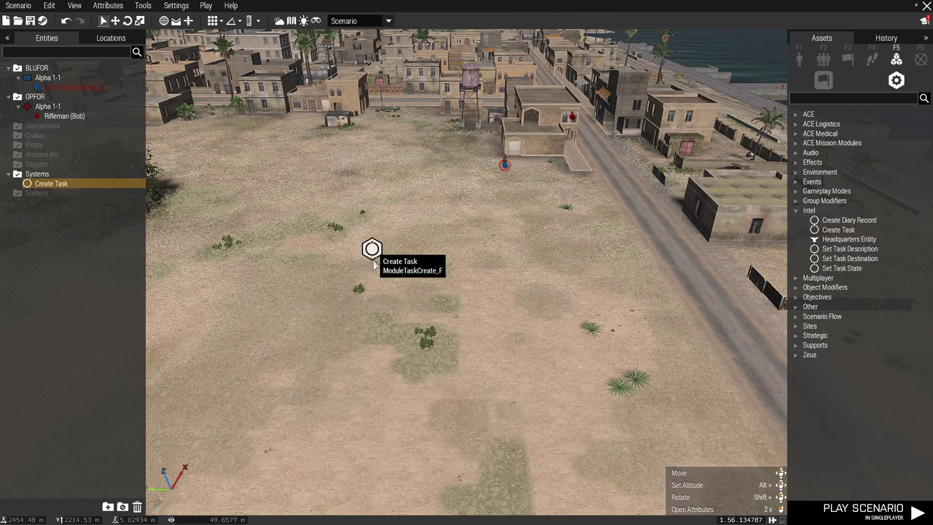
Give the Create Task module the task ID Kill, the title Kill Bob and a description starting with "Locate and".
double_click(372, 251)
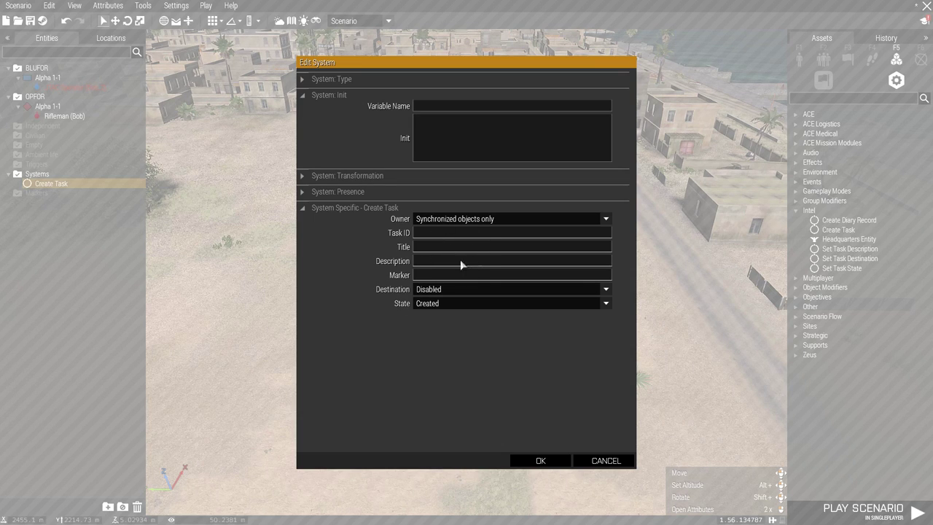
left_click(458, 234)
type("Kill")
key("Tab")
type("Kill Bob")
key("Tab")
type("Locate and")
left_click(537, 461)
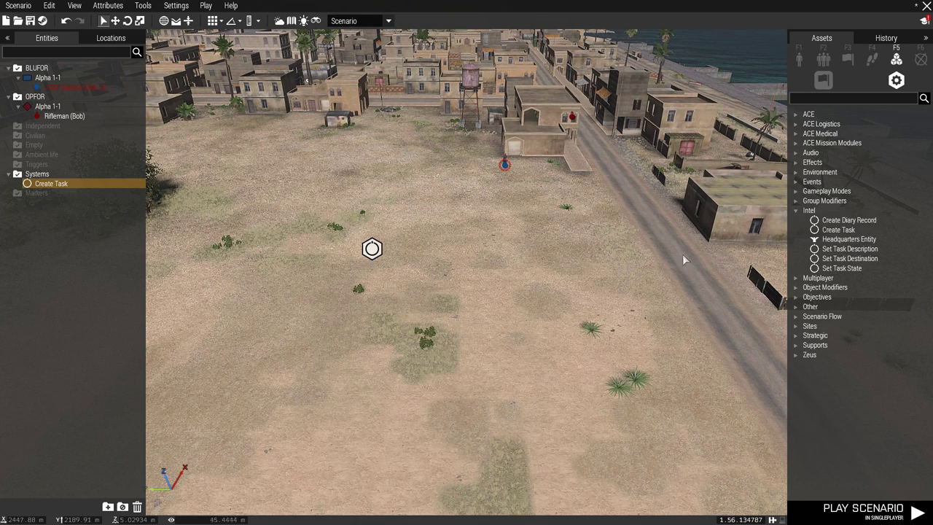
Place a Set Task State module beside the Create Task module and set its state to Succeeded.
left_click(835, 269)
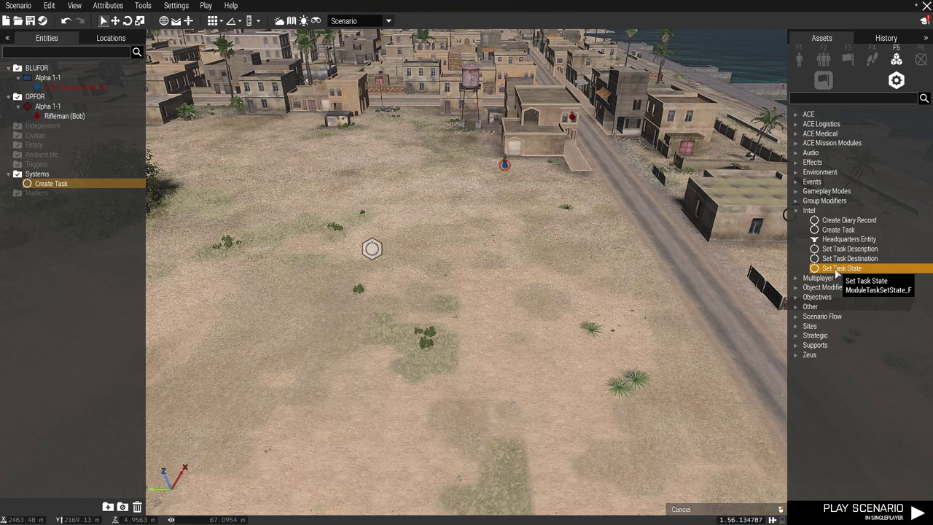
left_click(423, 254)
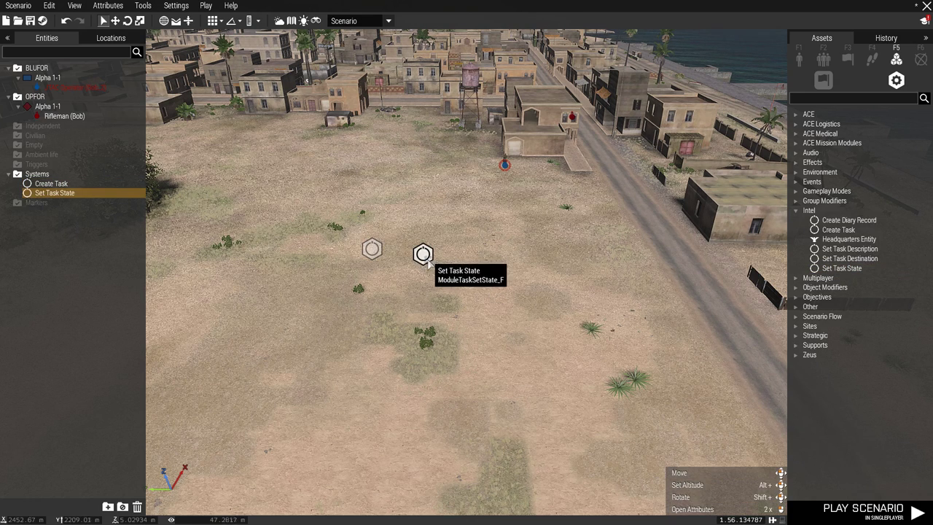
double_click(432, 264)
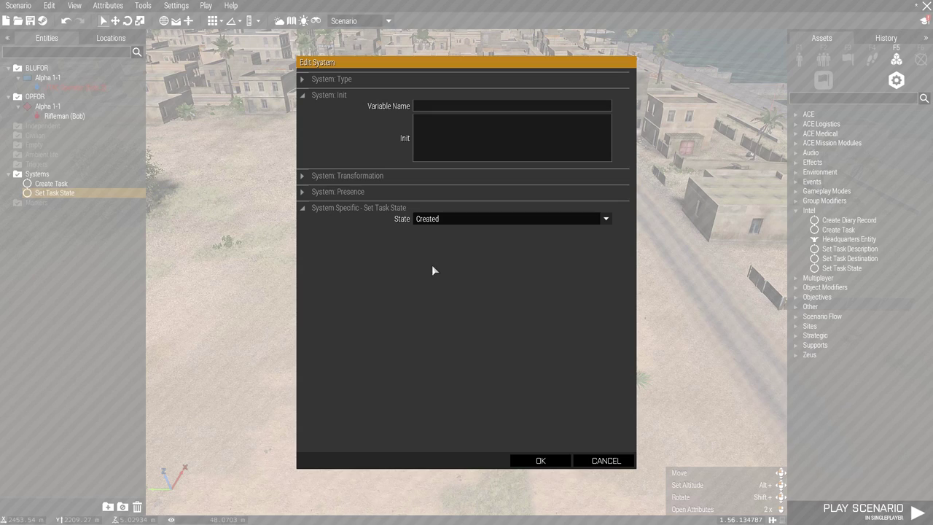
left_click(446, 221)
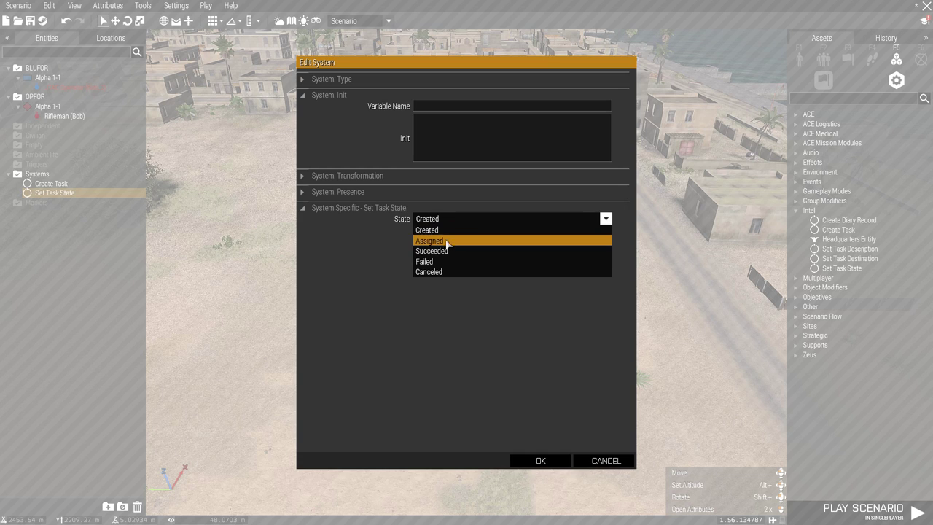
left_click(445, 252)
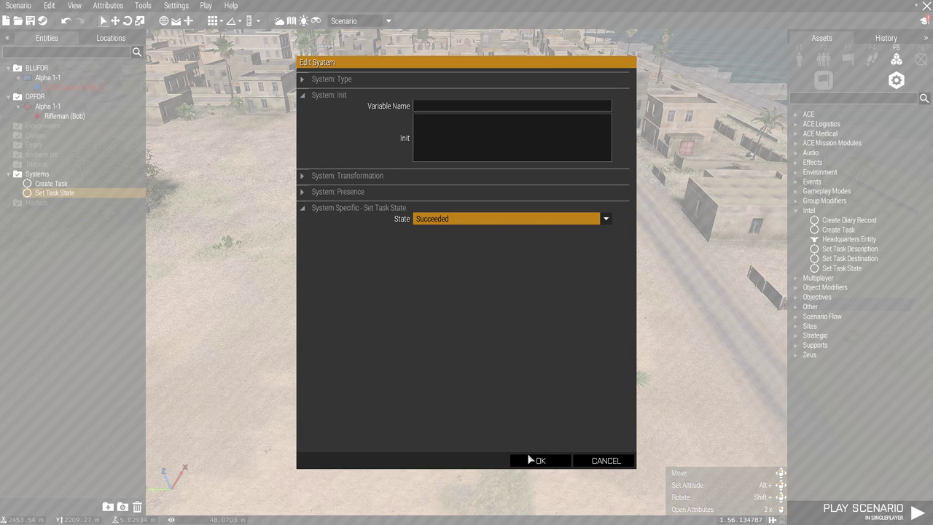
left_click(538, 460)
Inspect the positions of the task modules and units on the map, then return to the 3D view.
key("m")
key("BackSpace")
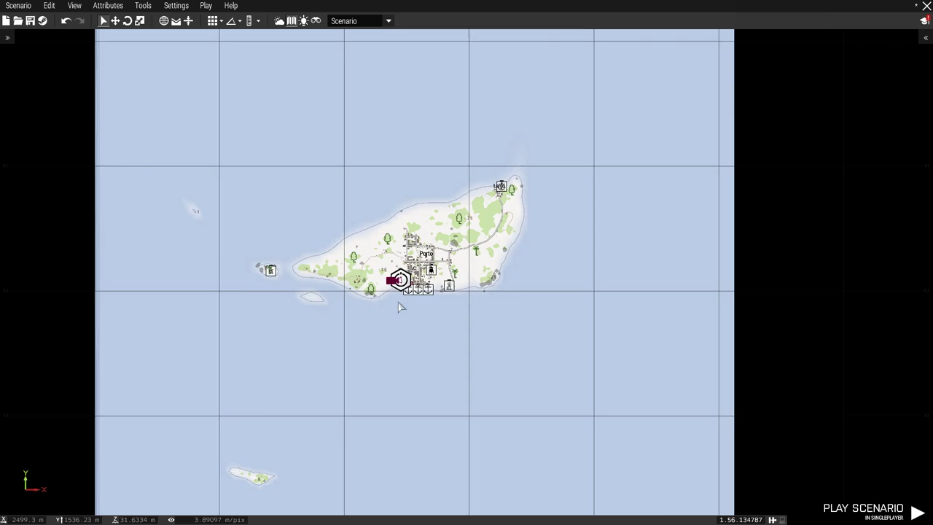
scroll(404, 280, "up", 10)
scroll(347, 238, "up", 5)
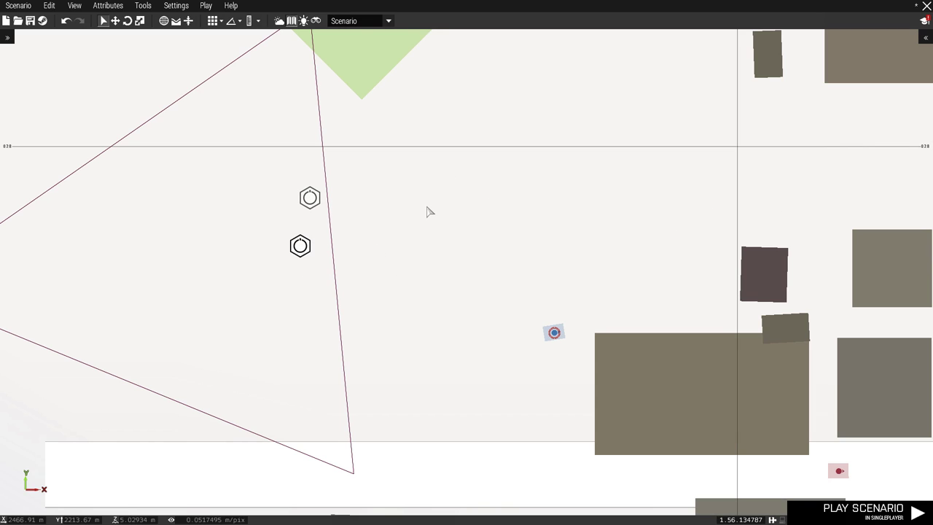
key("ctrl+bracketleft")
key("ctrl+bracketright")
key("m")
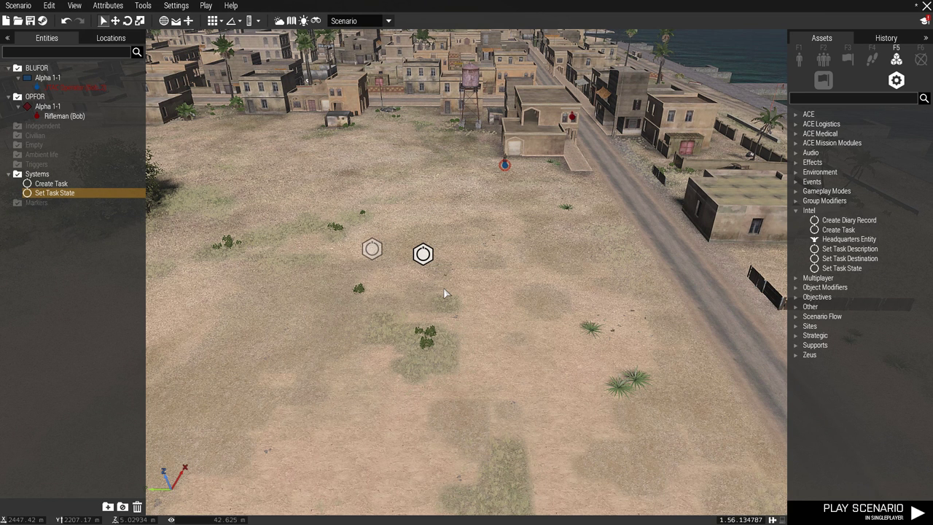
key("d")
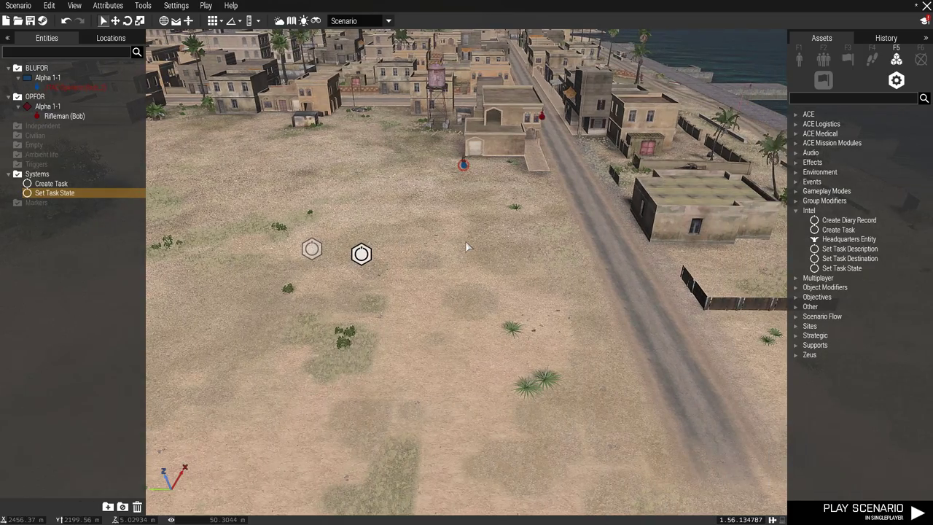
right_click_drag(465, 240, 475, 239)
key("a")
key("d")
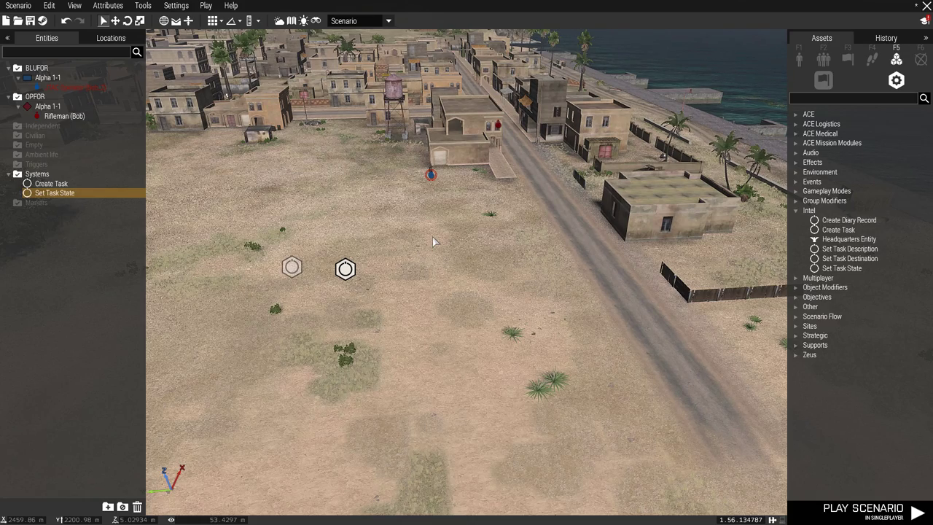
key("a")
mouse_move(410, 203)
right_mouse_down()
mouse_move(342, 226)
mouse_move(415, 192)
mouse_move(401, 212)
right_mouse_up()
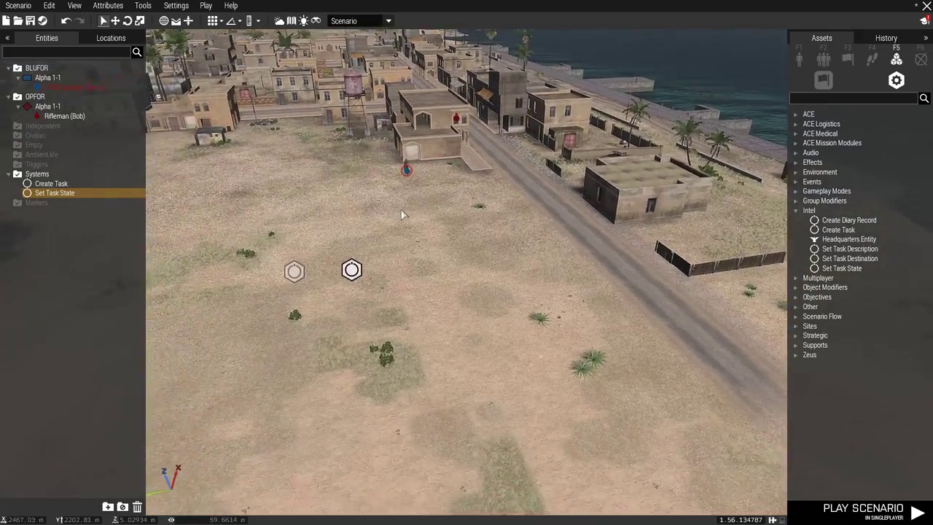
key("w")
key("s")
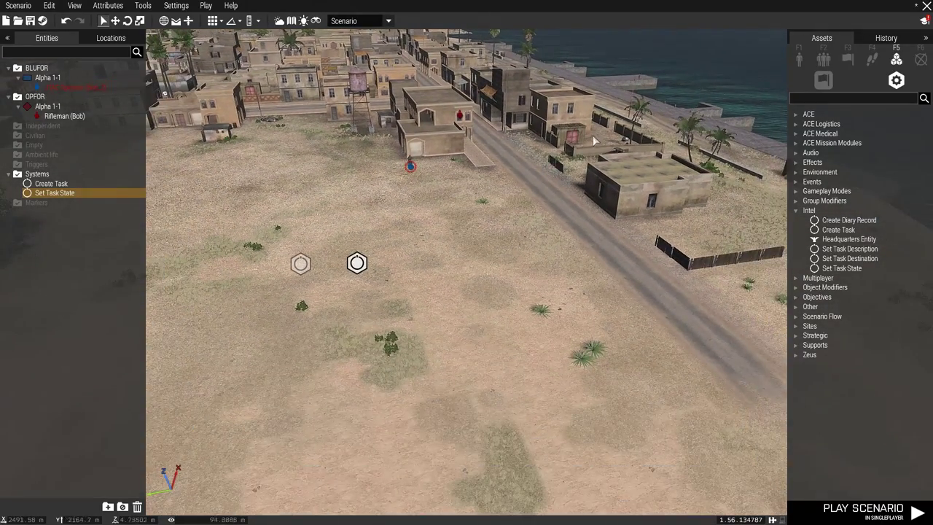
key("a")
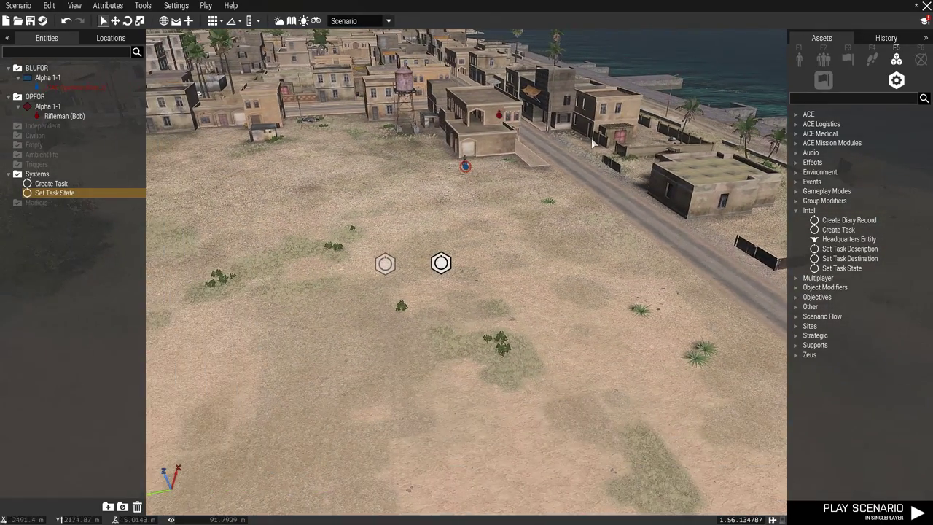
Place a plain trigger on the open ground beside the Set Task State module.
left_click(846, 58)
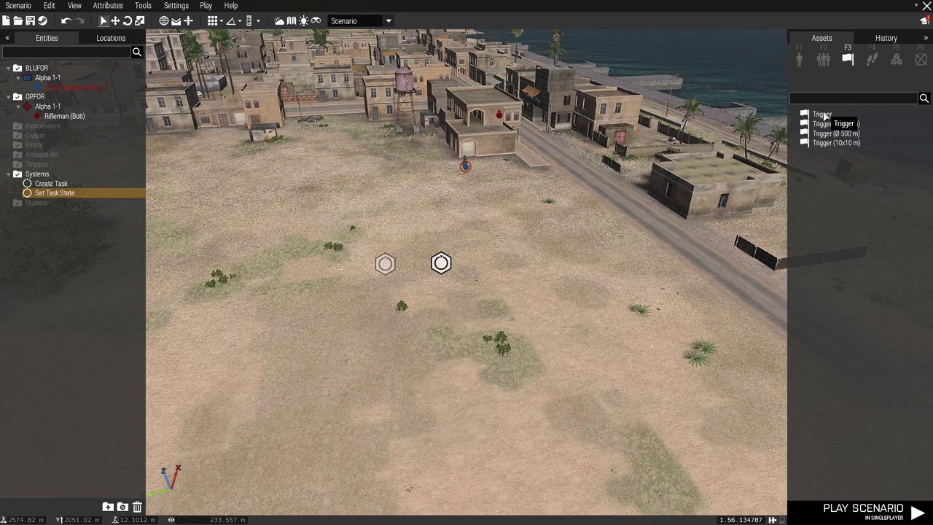
left_click(824, 114)
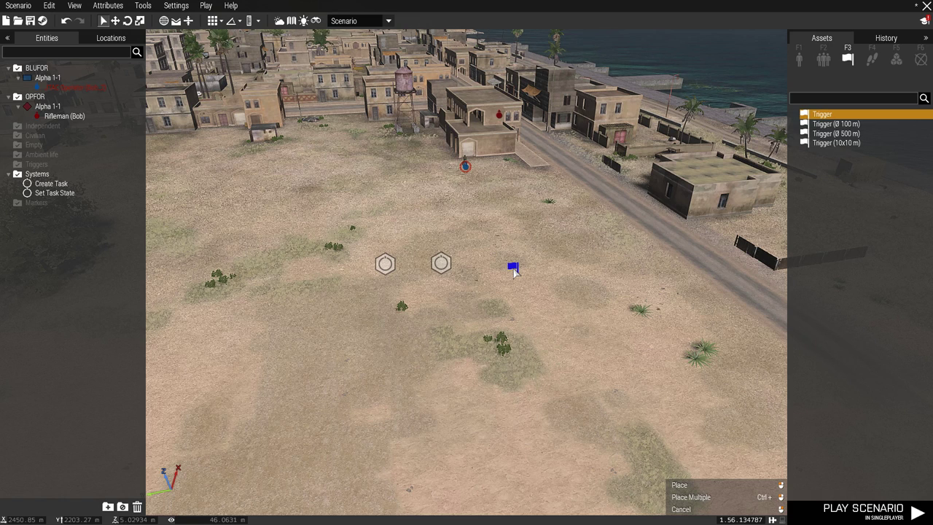
double_click(494, 276)
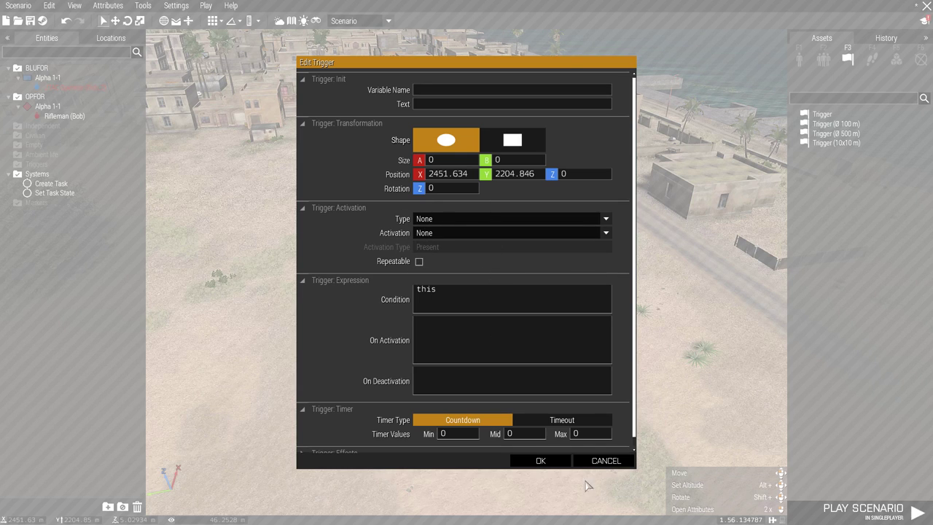
left_click(605, 460)
Set the trigger's condition to !alive Bob;.
double_click(498, 274)
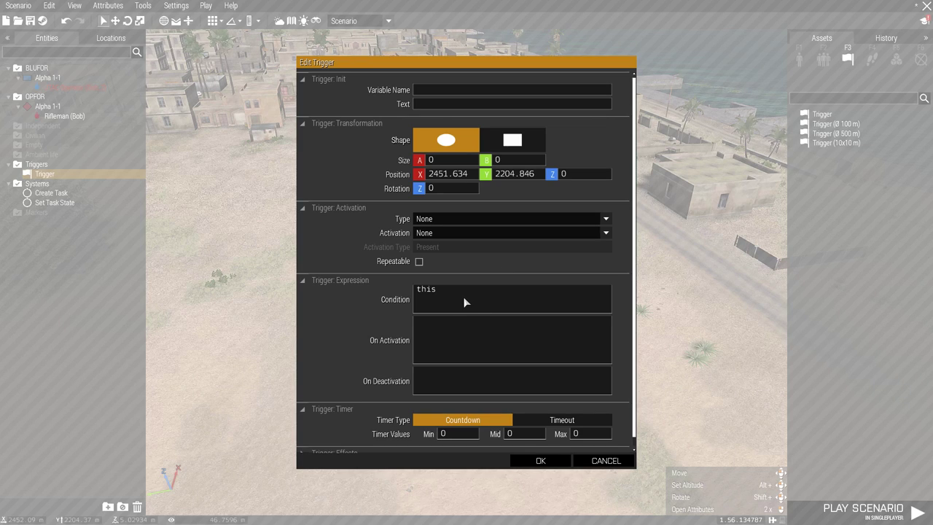
left_click_drag(411, 289, 405, 287)
type("!alive Bob;")
left_click(551, 462)
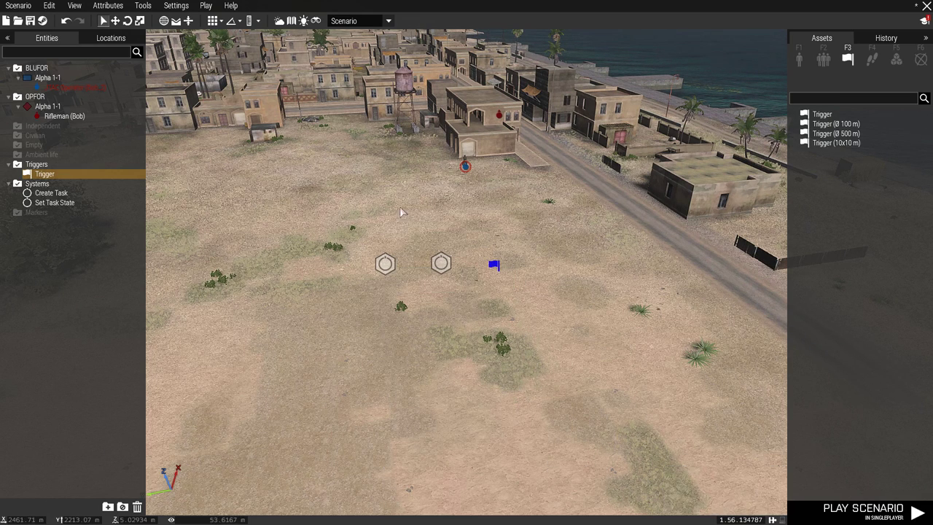
Sync the trigger to the Set Task State module.
right_click(496, 269)
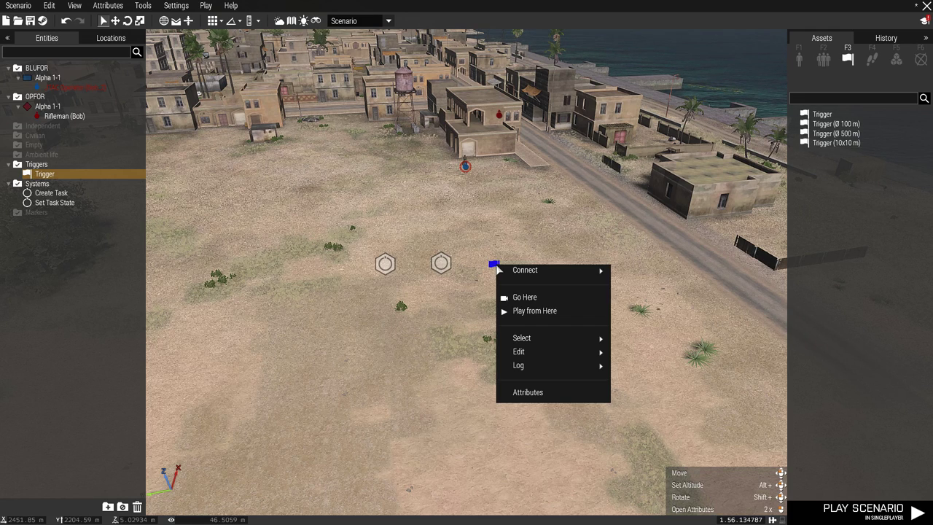
mouse_move(531, 271)
left_click(624, 271)
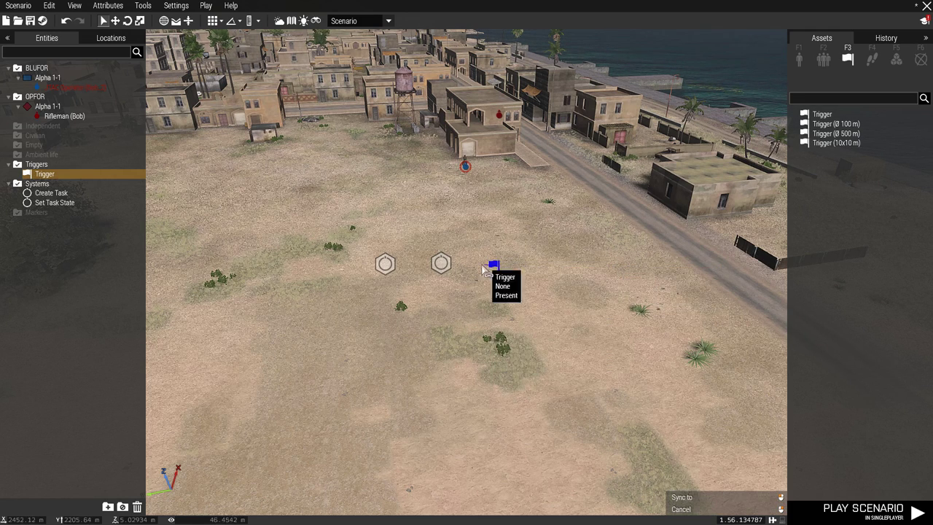
left_click(443, 265)
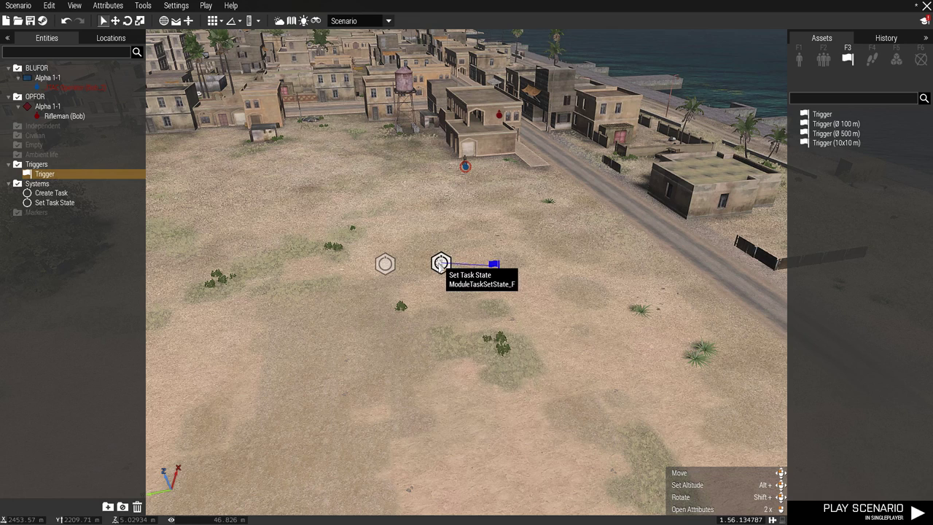
Sync the Set Task State module to the Create Task module.
right_click(440, 263)
mouse_move(484, 269)
left_click(570, 269)
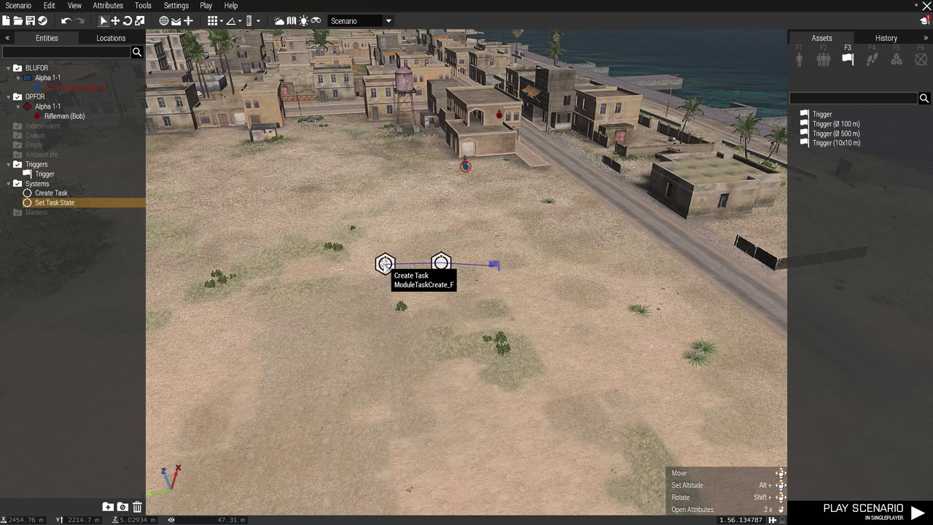
Sync the Create Task module to the player unit near the building.
right_click(386, 265)
mouse_move(412, 267)
left_click(510, 266)
left_click(465, 167)
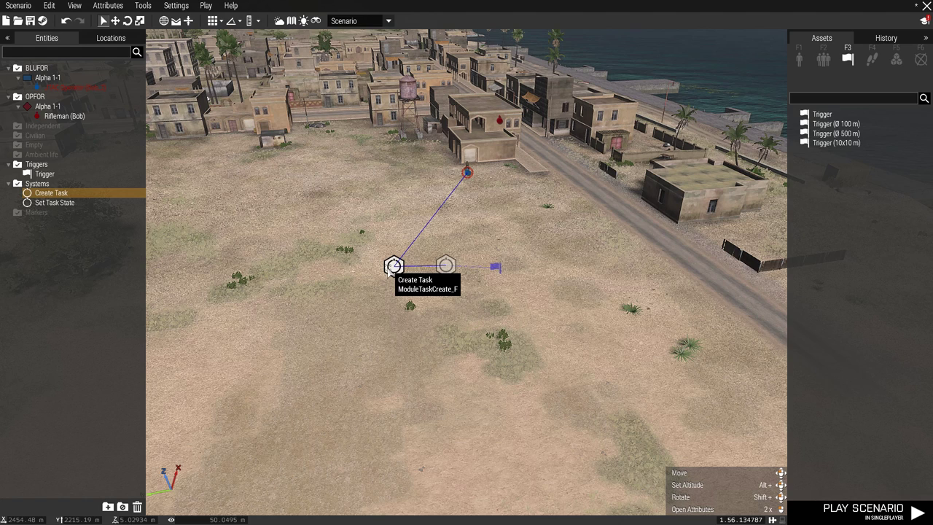
Review the Set Task State module's attributes and inspect the sync lines between the trigger, task modules and player unit.
double_click(446, 266)
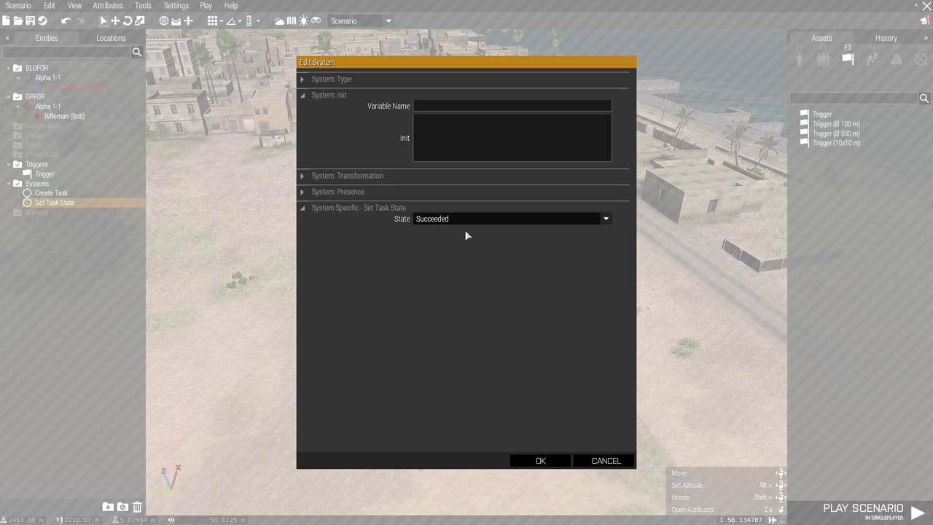
left_click(536, 460)
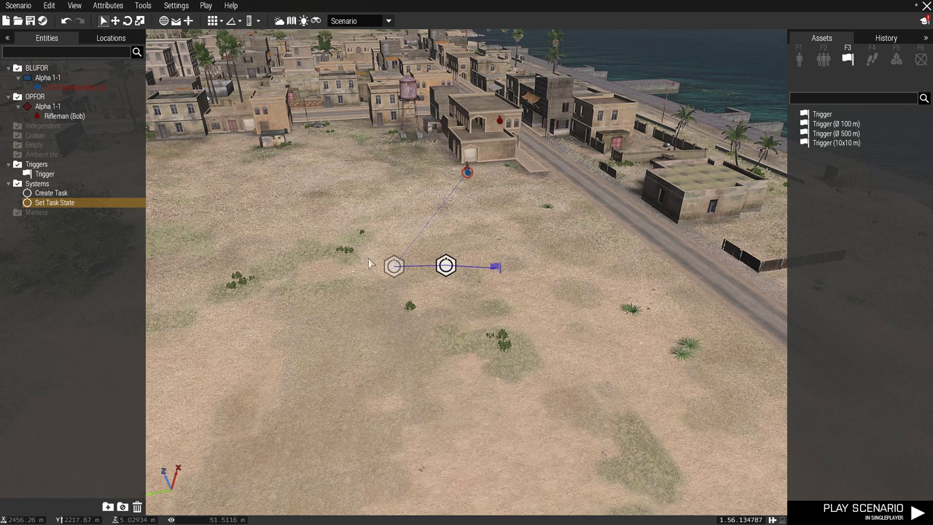
scroll(473, 203, "up", 2)
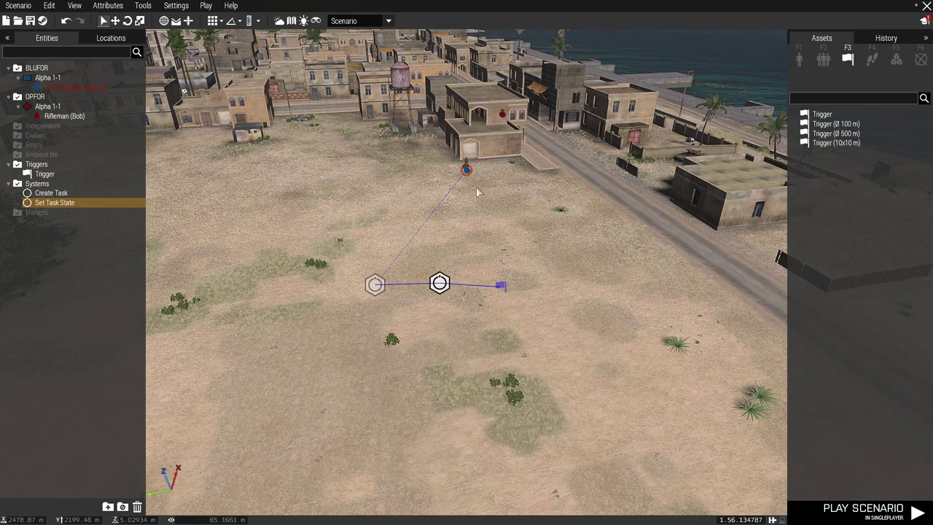
scroll(475, 187, "up", 2)
scroll(477, 197, "up", 2)
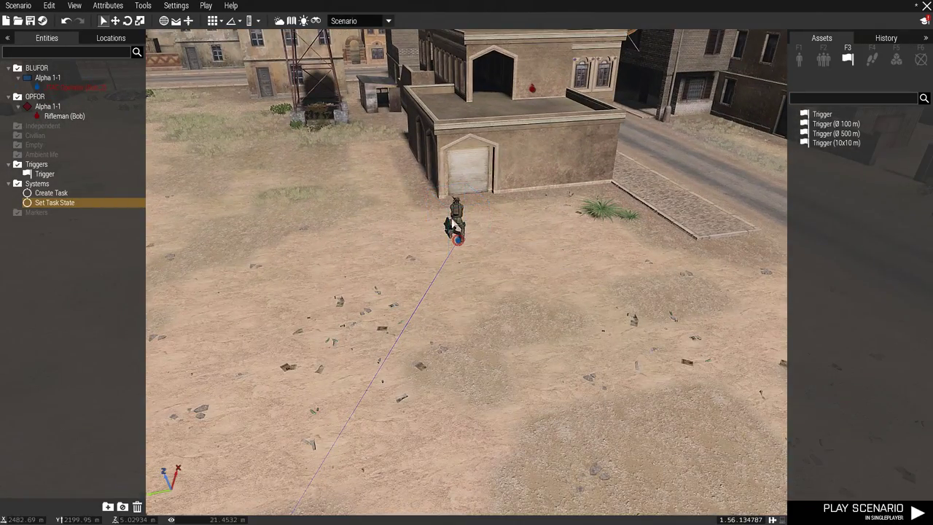
scroll(456, 263, "down", 6)
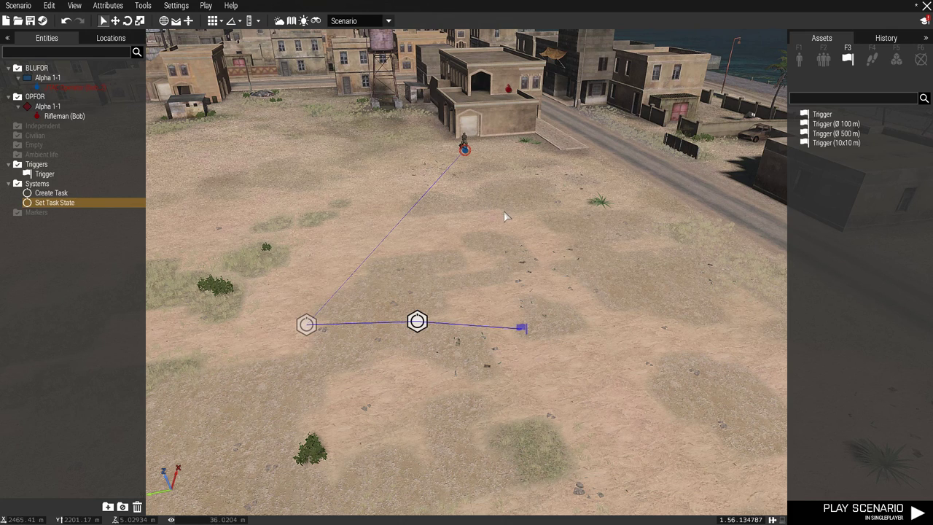
scroll(502, 222, "down", 2)
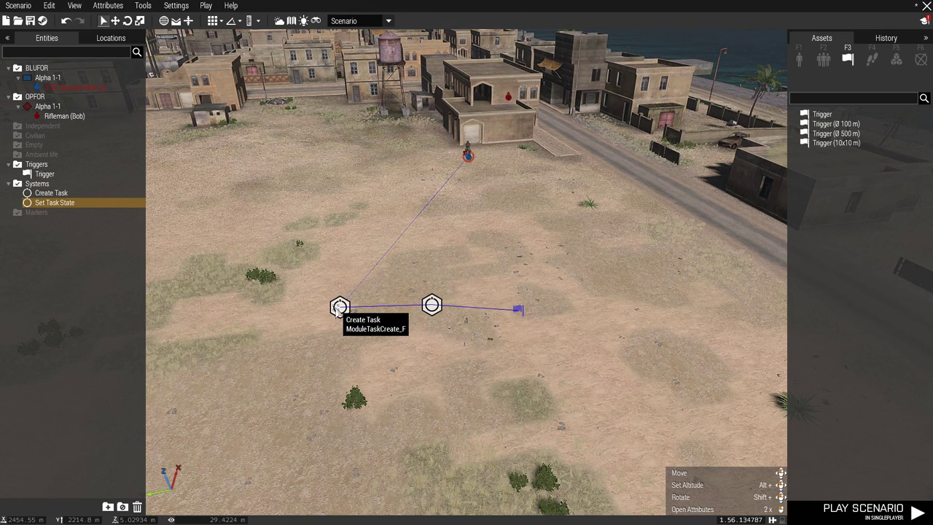
left_click(340, 307)
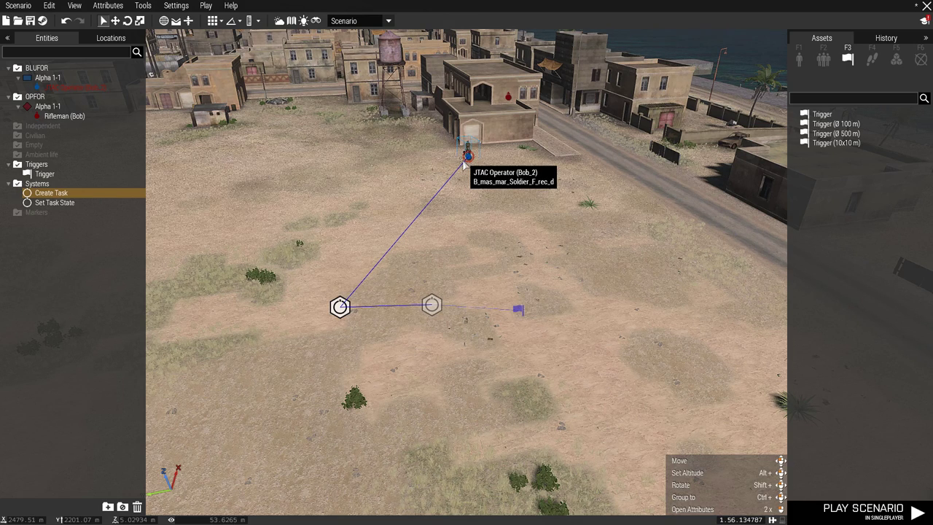
scroll(437, 163, "up", 2)
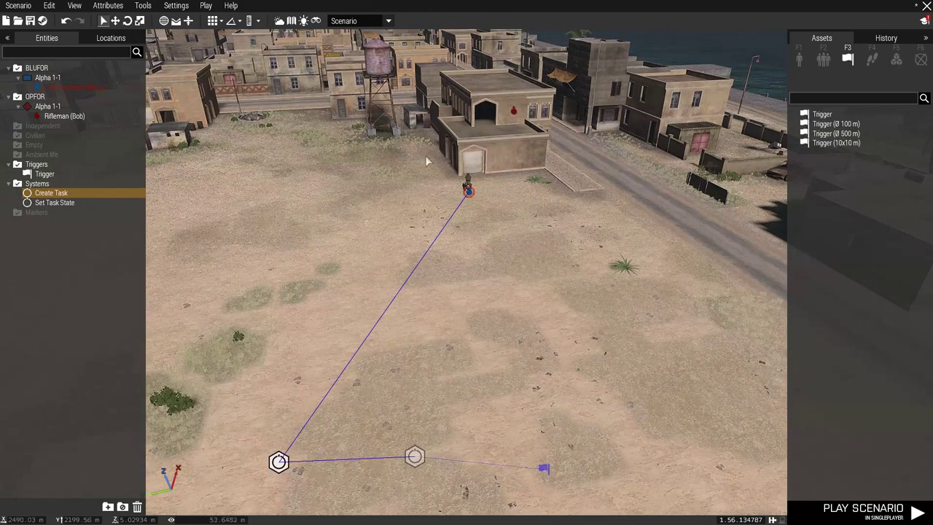
Place a NATO infantry Sniper Team on the open ground away from the task modules.
key("a")
left_click(825, 63)
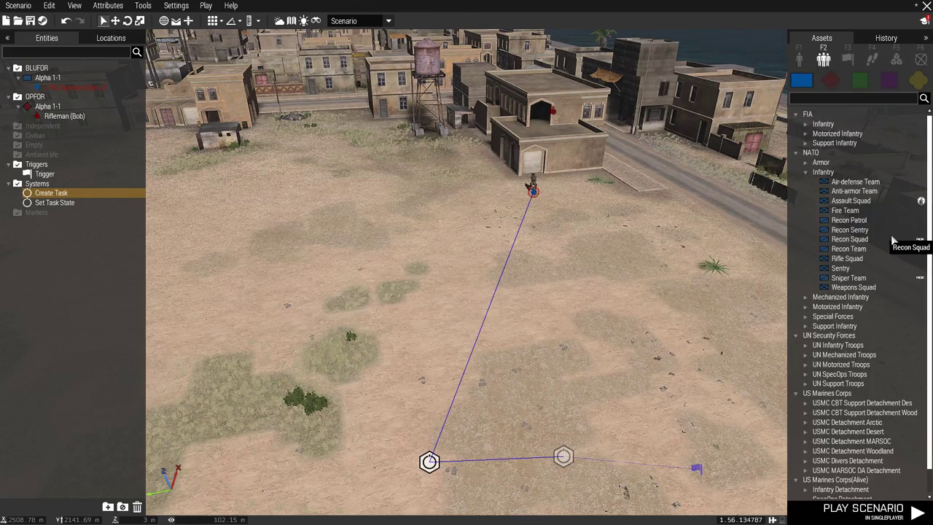
scroll(890, 236, "down", 1)
left_click(848, 215)
scroll(743, 328, "down", 4)
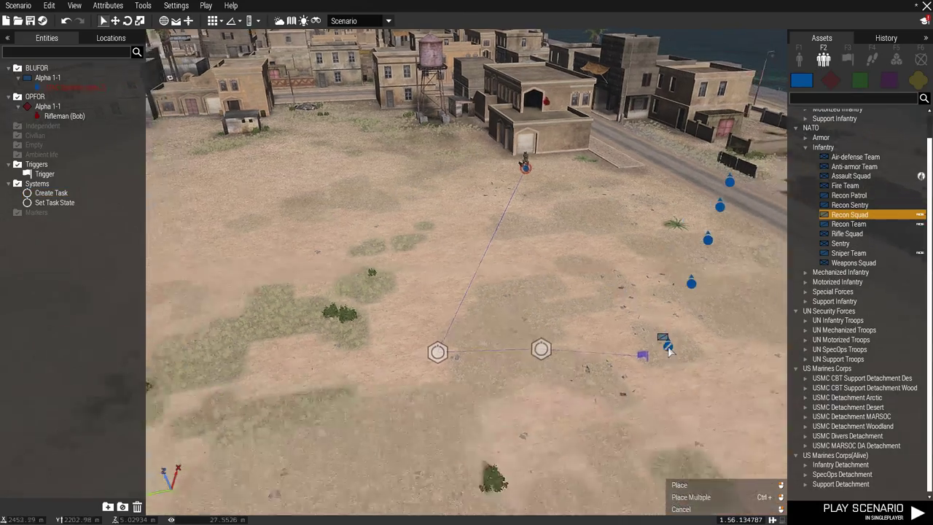
key("a")
left_click(391, 222)
key("w")
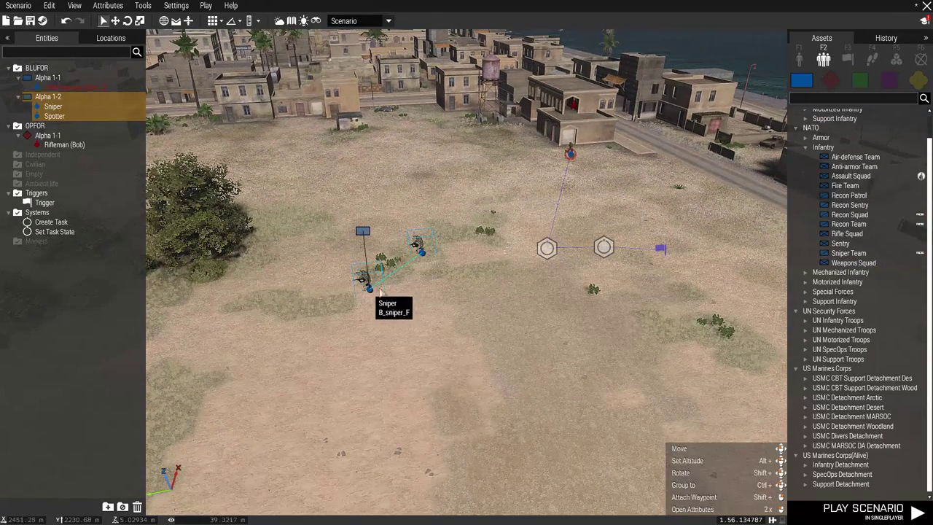
Sync the Create Task module to the sniper of the Sniper Team.
right_click(546, 249)
mouse_move(583, 254)
left_click(677, 256)
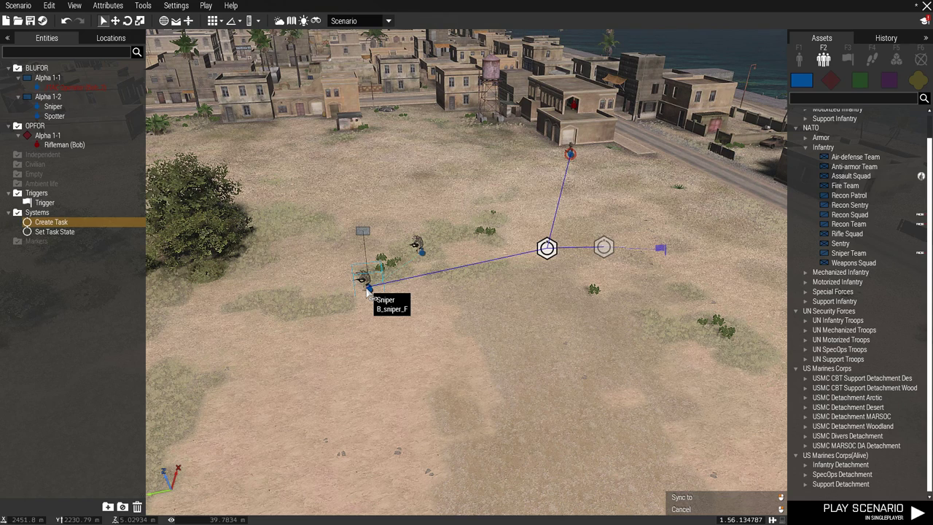
left_click(368, 287)
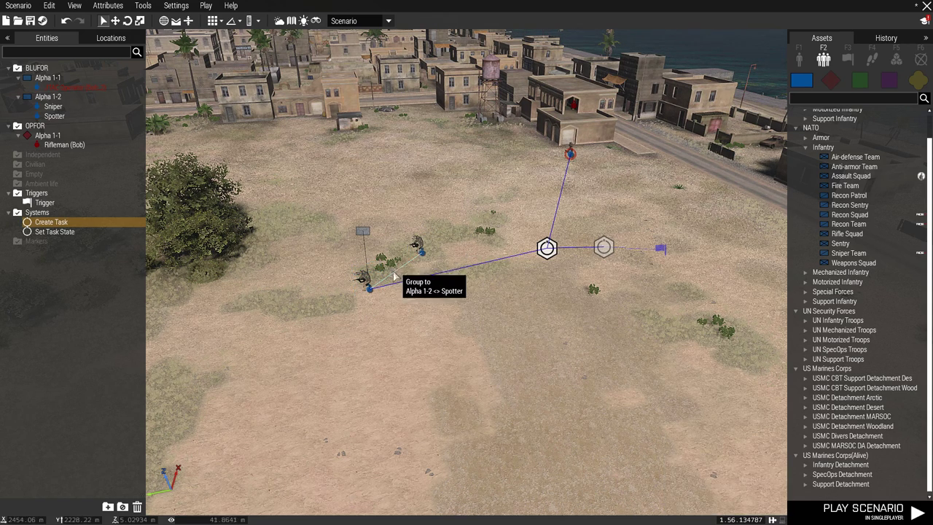
Remove the sniper's sync connection and delete the whole Sniper Team group.
right_click(370, 289)
left_click(508, 294)
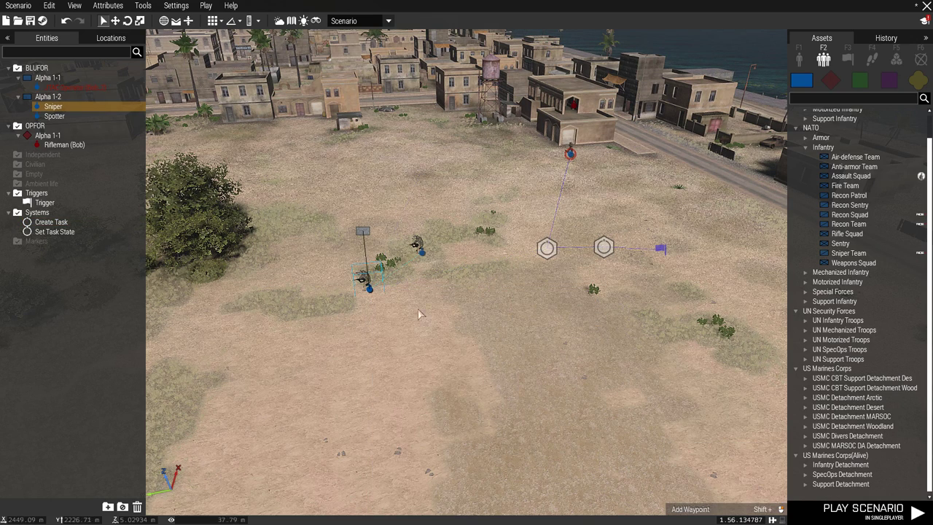
left_click_drag(446, 314, 447, 316)
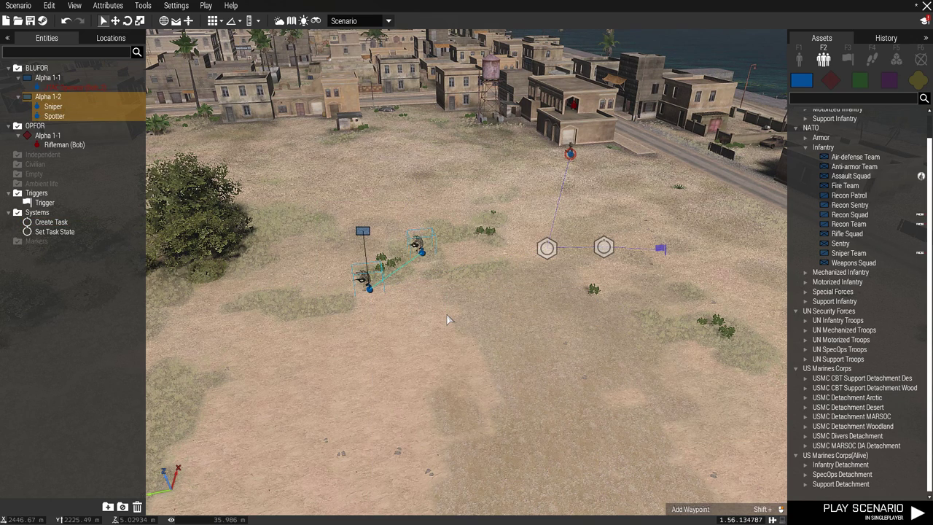
key("Delete")
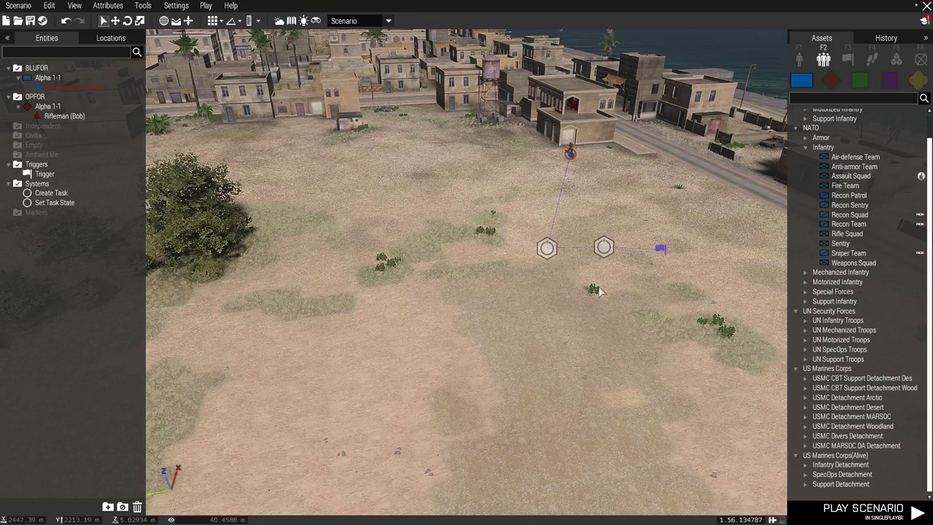
Play the scenario in singleplayer and close the message dialog that interrupts loading.
scroll(600, 288, "down", 1)
key("d")
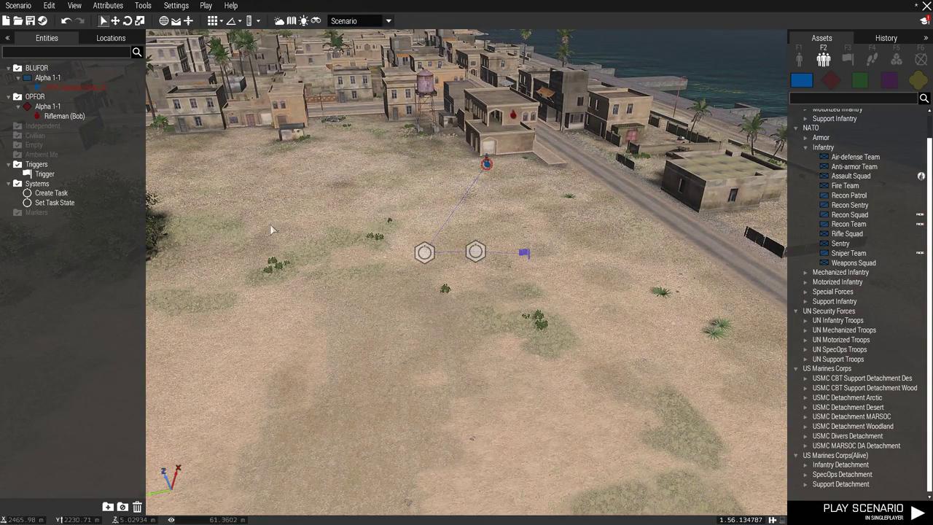
key("d")
scroll(410, 250, "down", 1)
mouse_move(461, 247)
right_mouse_down()
mouse_move(437, 250)
mouse_move(454, 247)
right_mouse_up()
key("s")
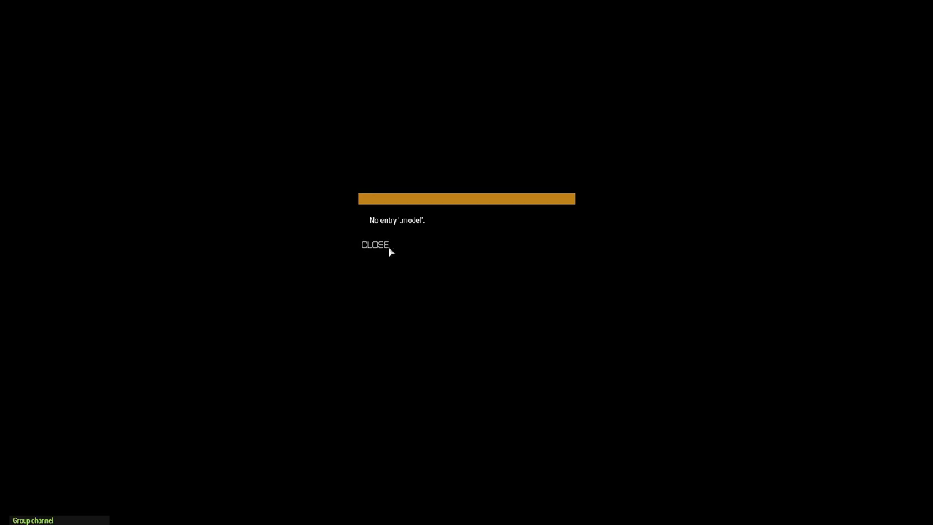
left_click(387, 245)
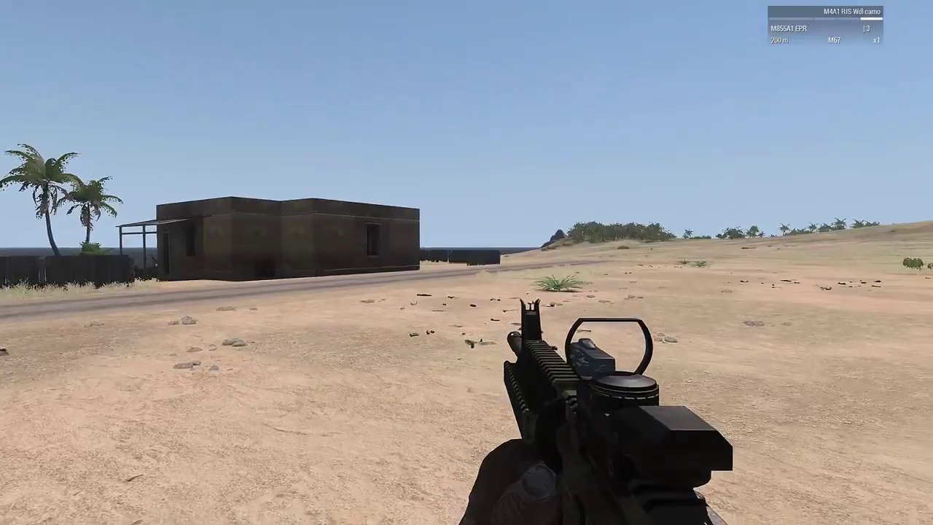
Playtest the Kill Bob task by moving around the building and shooting Bob on the street.
key("w")
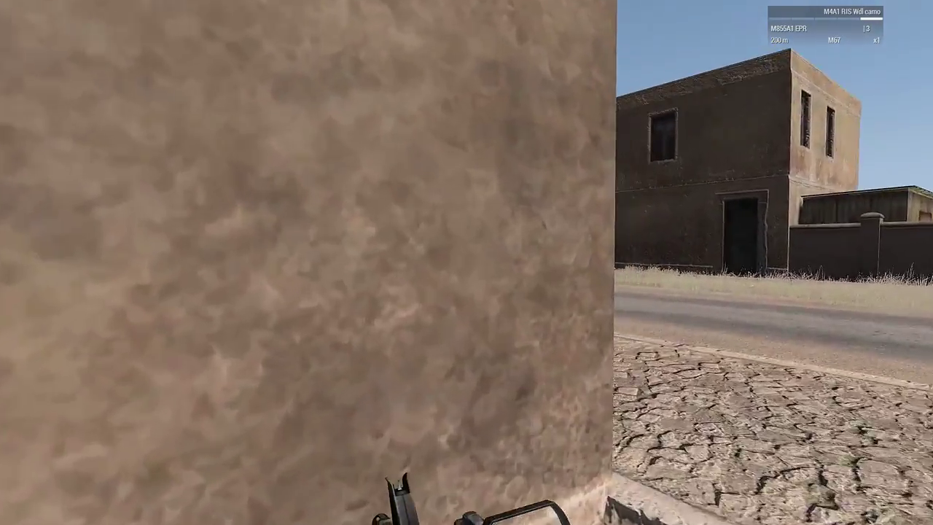
key("d")
right_click(466, 263)
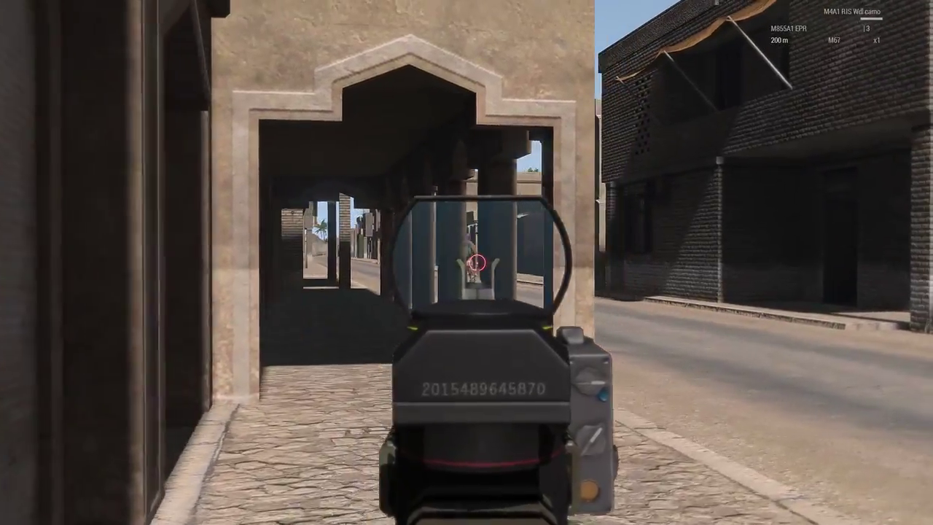
key("d")
left_click(467, 262)
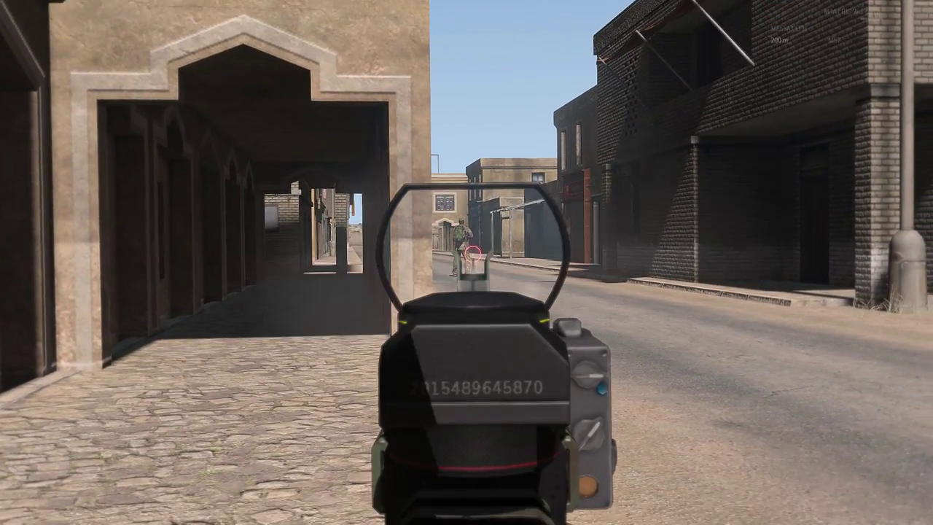
left_click(466, 262)
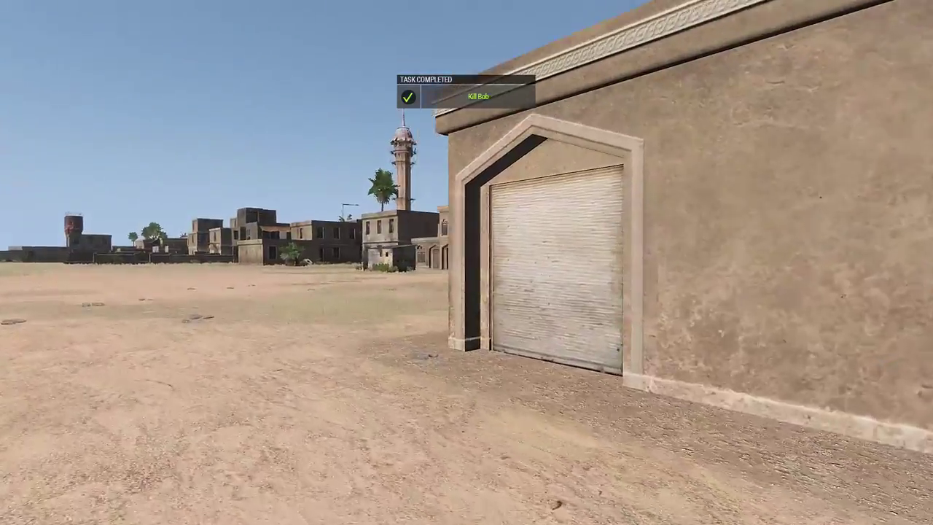
key("w")
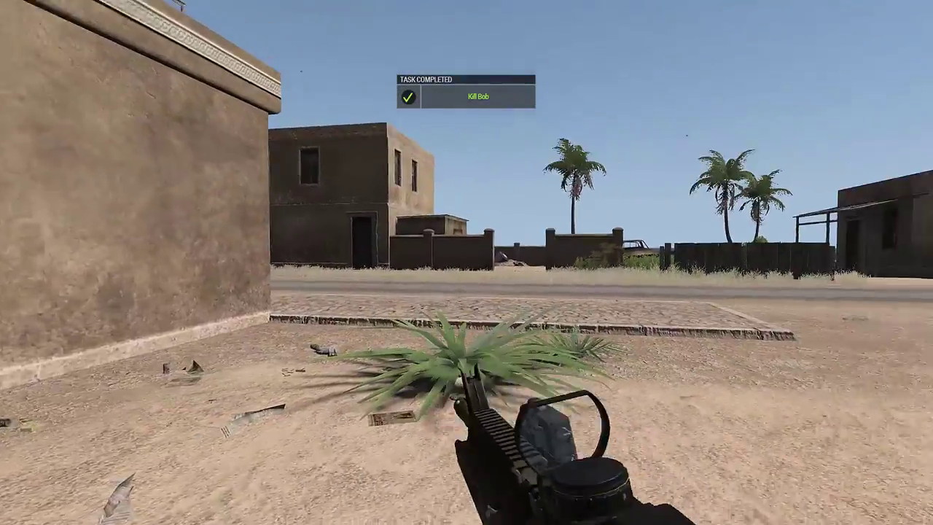
key("w")
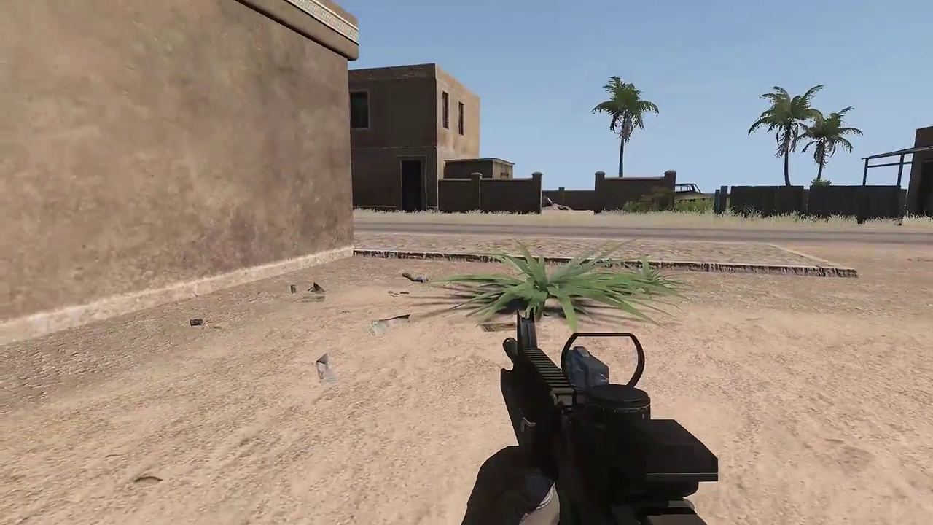
End the playtest and close the message dialog that appears over the editor.
key("Escape")
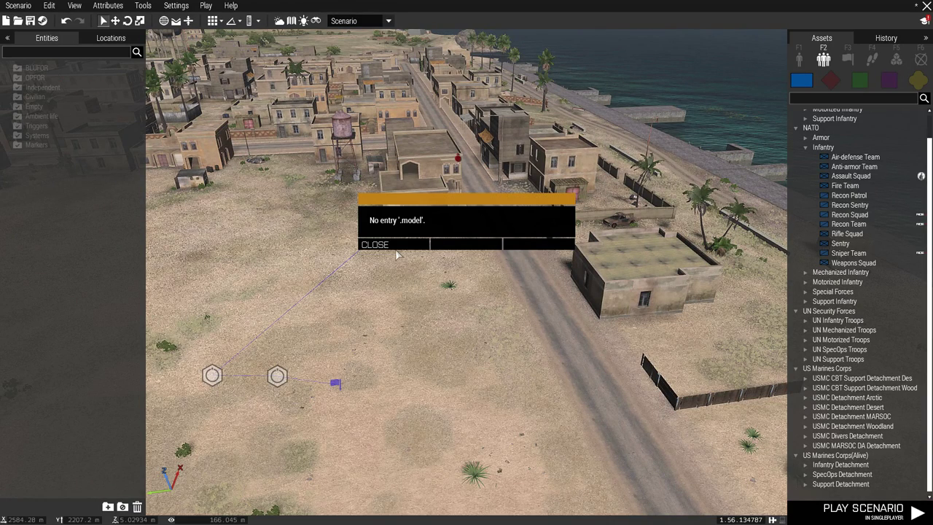
left_click(412, 247)
Switch the assets to object props and expand the Ammo subcategory under Supplies.
left_click(797, 59)
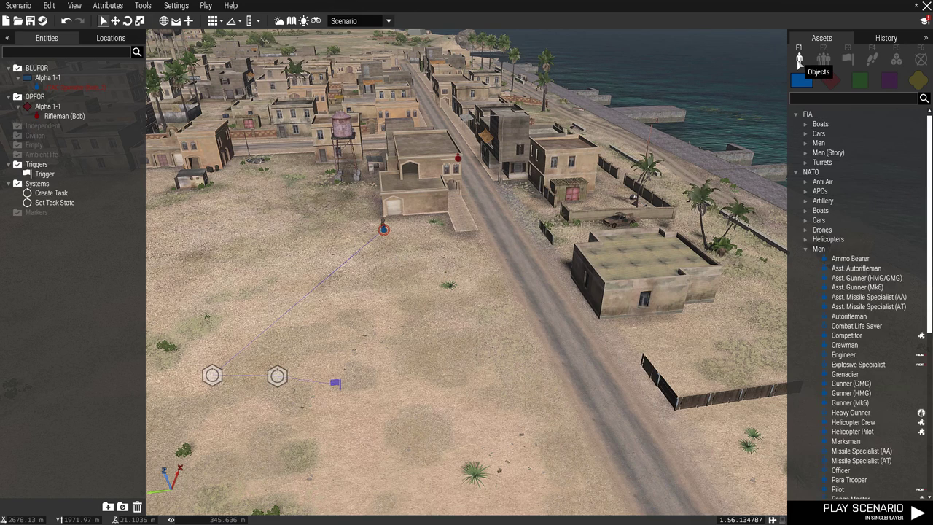
left_click(920, 80)
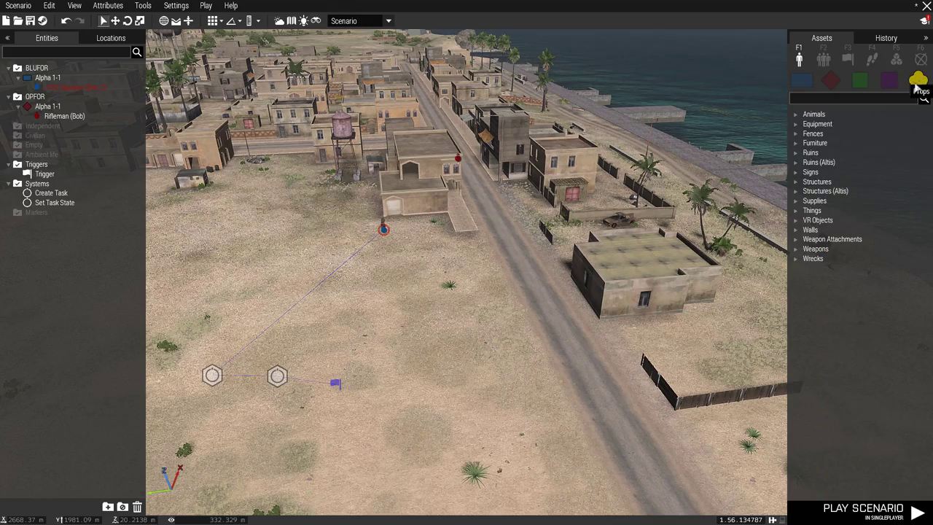
scroll(531, 224, "up", 6)
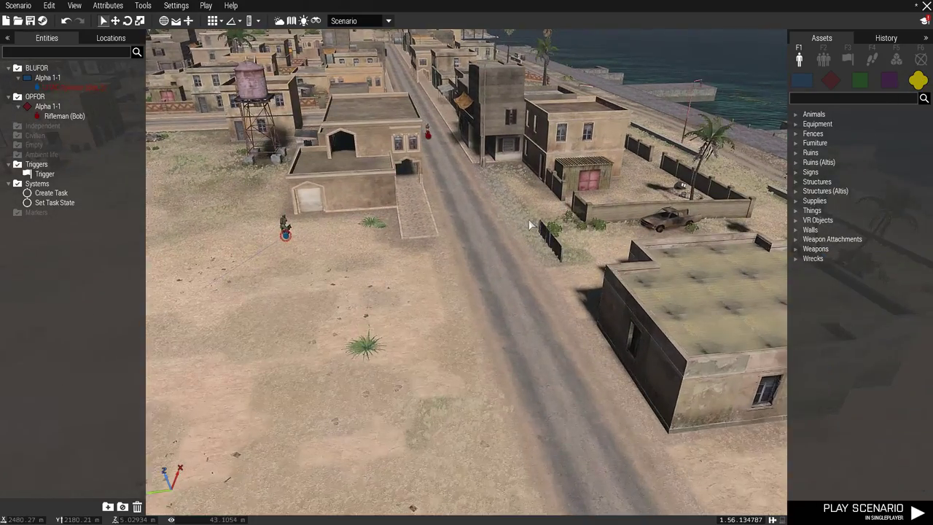
scroll(530, 225, "up", 4)
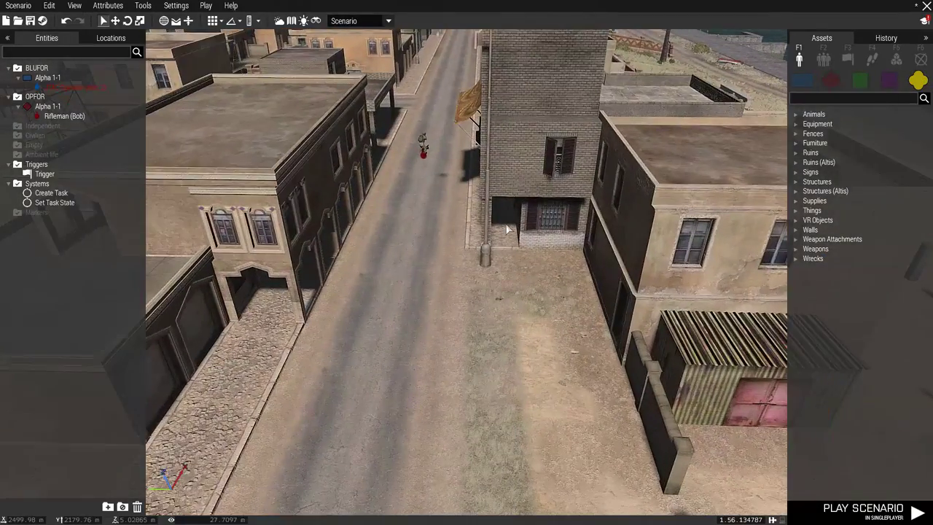
key("a")
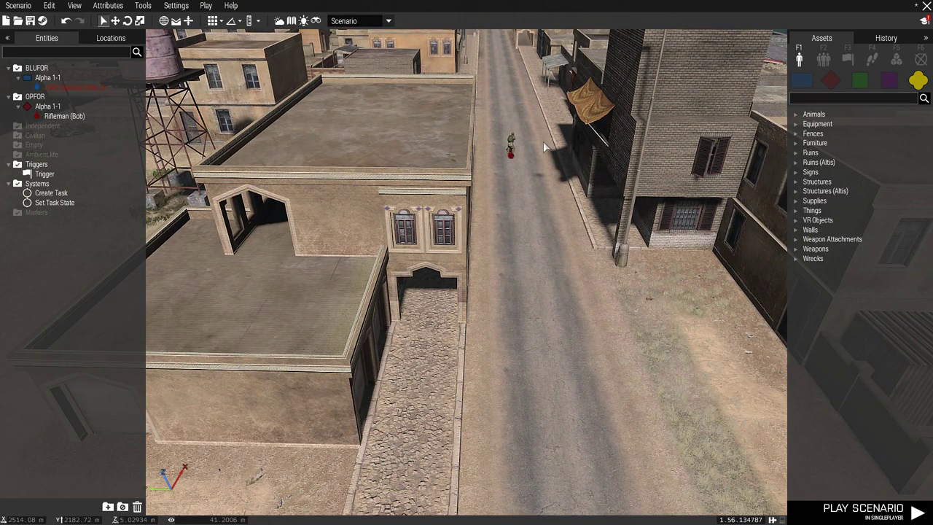
scroll(543, 144, "up", 3)
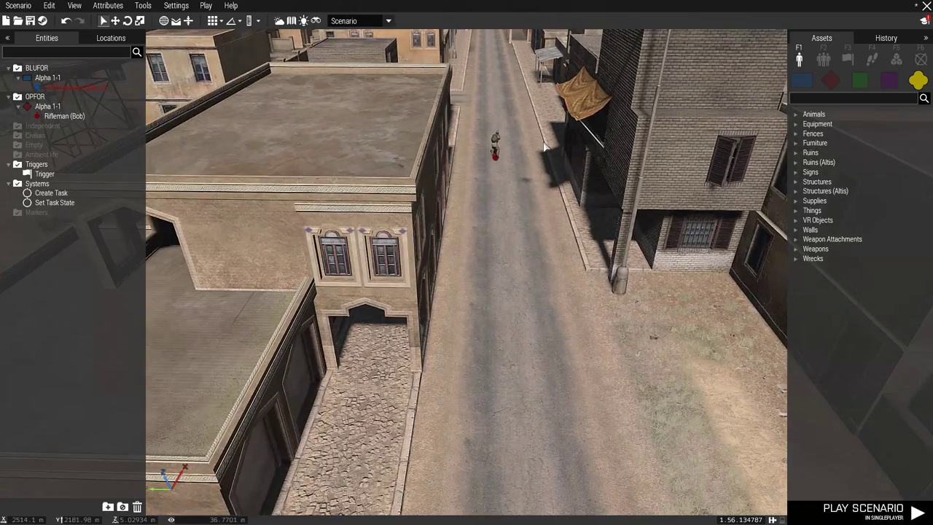
key("w")
scroll(548, 146, "up", 2)
key("s")
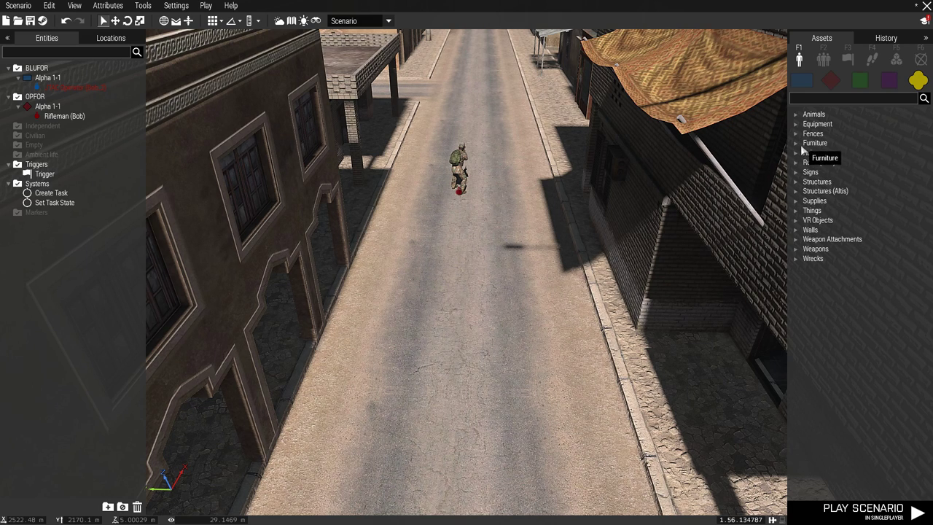
left_click(797, 125)
left_click(796, 126)
left_click(796, 210)
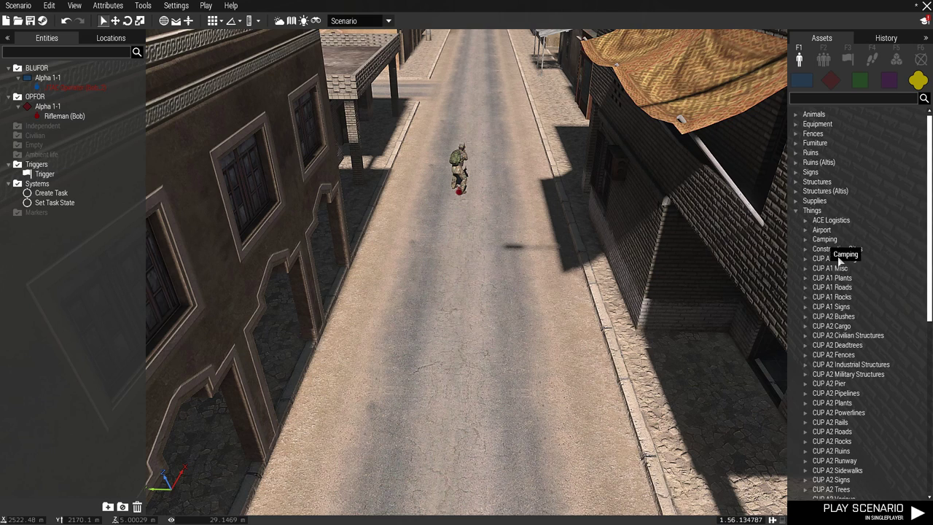
scroll(842, 262, "down", 5)
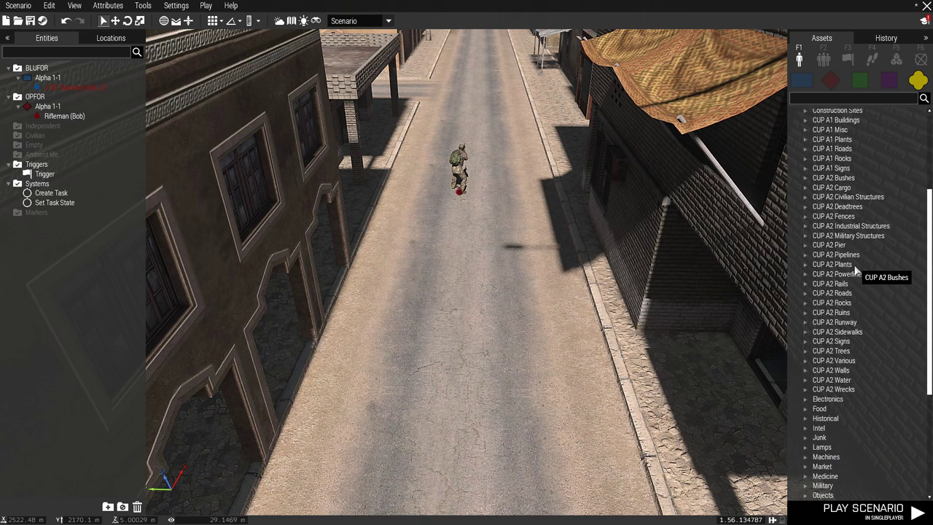
scroll(851, 261, "up", 2)
left_click(799, 140)
left_click(796, 132)
left_click(805, 143)
left_click(806, 143)
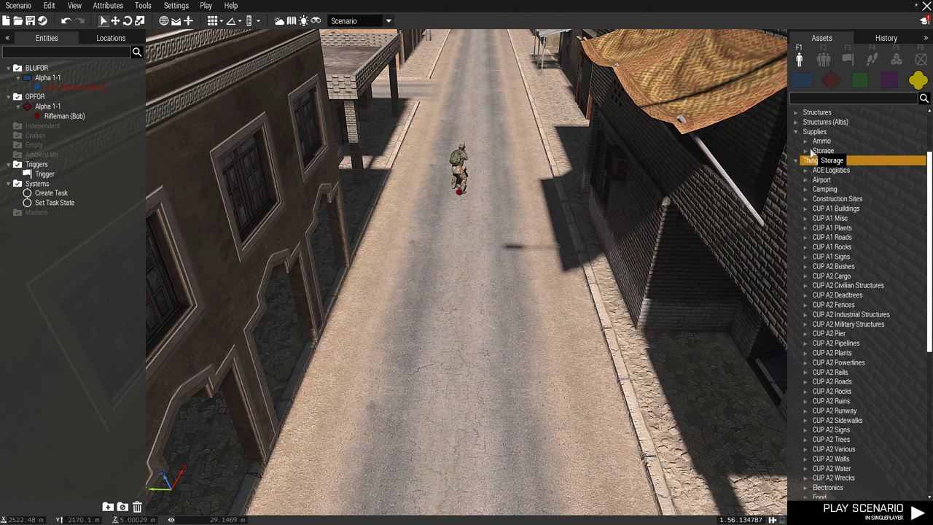
left_click(806, 143)
scroll(831, 248, "down", 2)
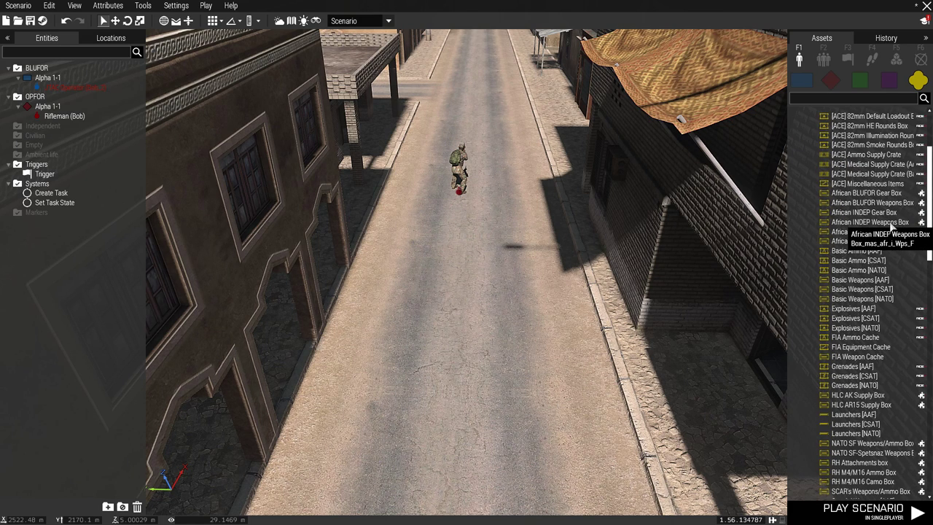
Place an African OPFOR Gear Box on the street beside Bob.
left_click(878, 194)
left_click(876, 233)
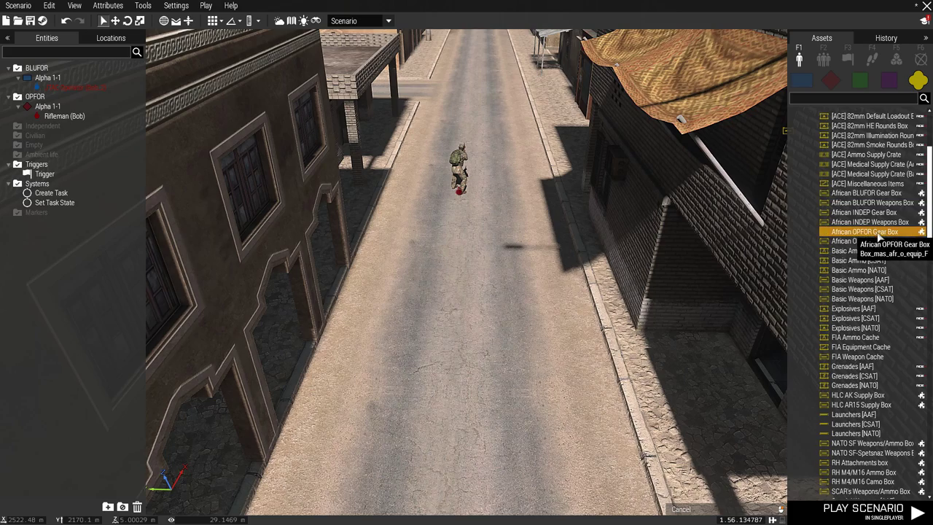
scroll(550, 244, "up", 3)
left_click(475, 263)
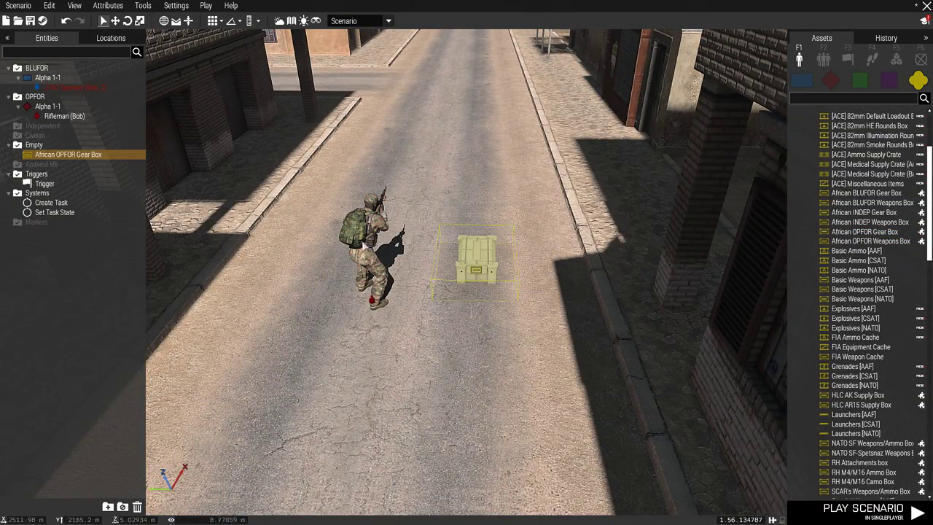
Give the African OPFOR Gear Box the variable name C1.
double_click(467, 169)
left_click(447, 108)
type("C1")
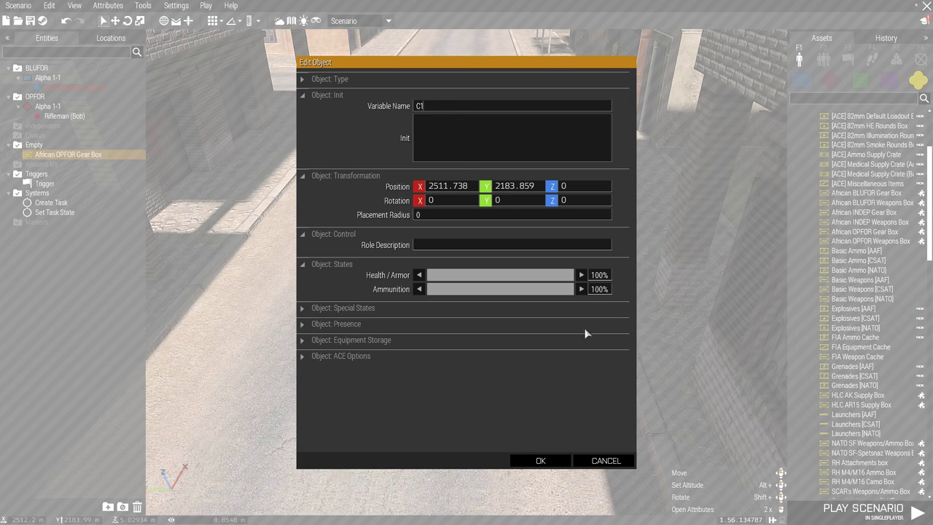
left_click(540, 458)
Extend the trigger's condition with "&& !alive C1" so it requires both Bob and the gear box to be destroyed.
scroll(510, 404, "down", 4)
key("s")
key("a")
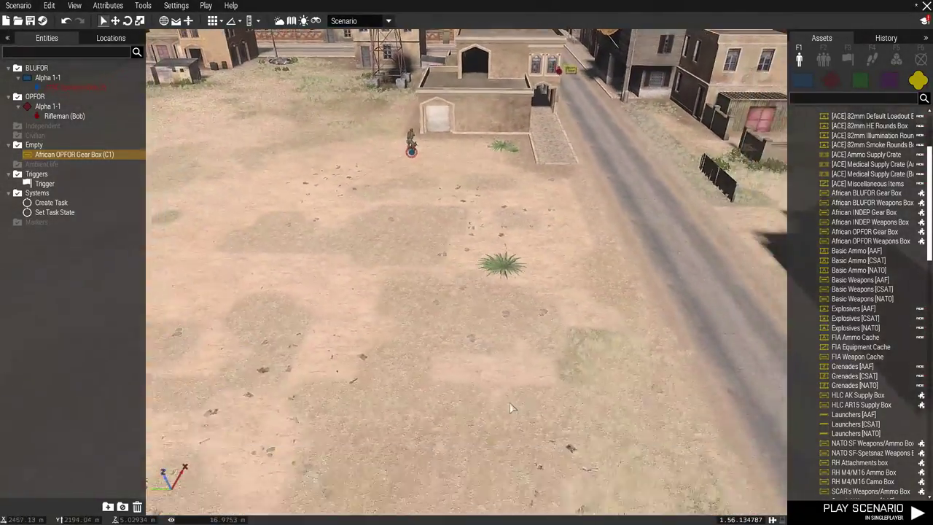
key("w")
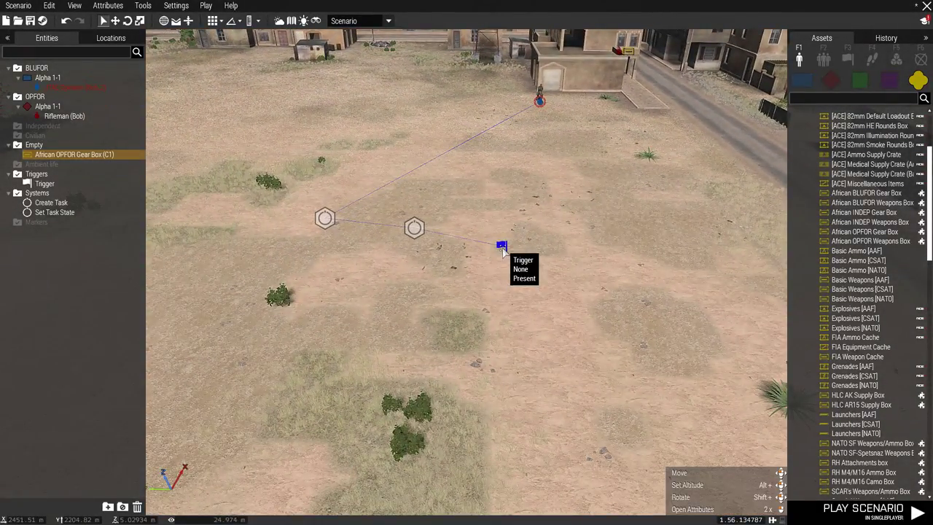
double_click(502, 249)
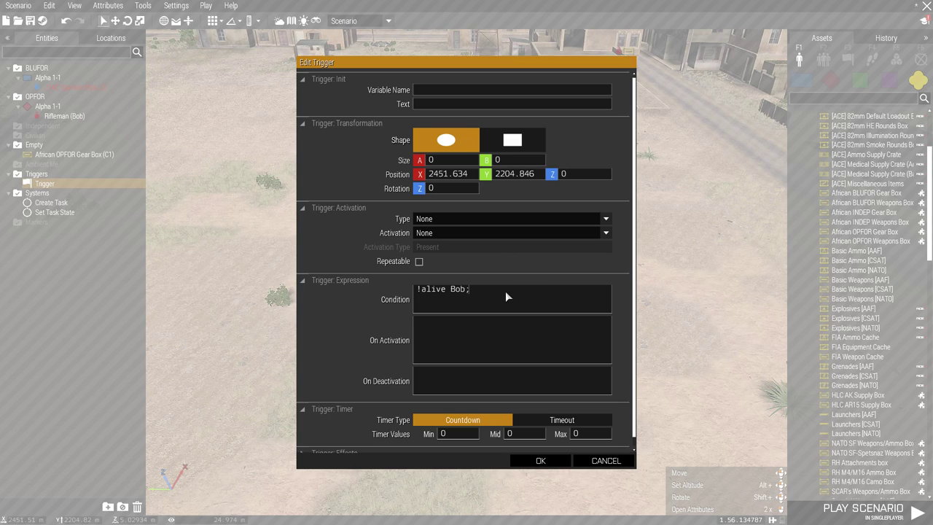
type("&& !ALIV")
key("BackSpace")
key("BackSpace")
key("BackSpace")
key("BackSpace")
type("alive C1")
type("!alive")
key("BackSpace")
key("BackSpace")
key("BackSpace")
key("BackSpace")
key("BackSpace")
key("BackSpace")
key("BackSpace")
key("BackSpace")
key("BackSpace")
left_click(539, 460)
Check the Create Task module's owner, task ID, title and description, leaving its settings as they are.
key("a")
key("d")
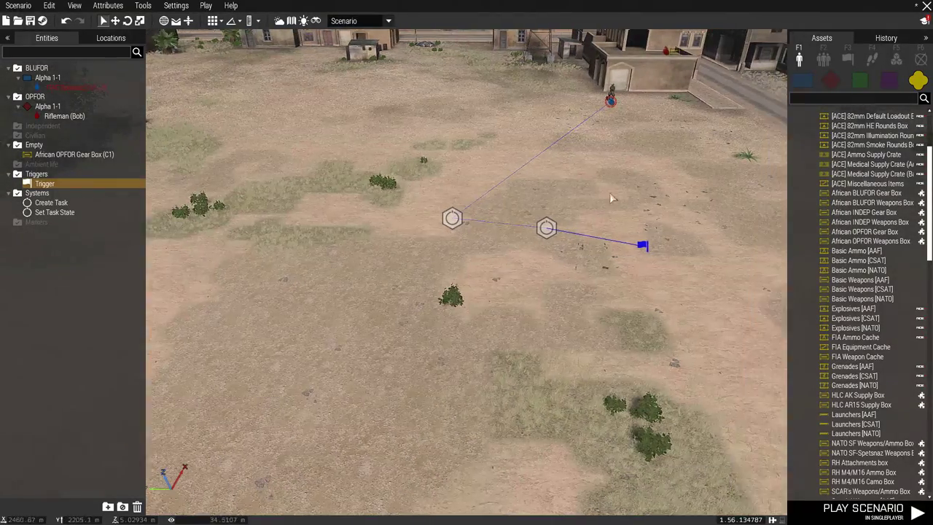
key("w")
double_click(391, 259)
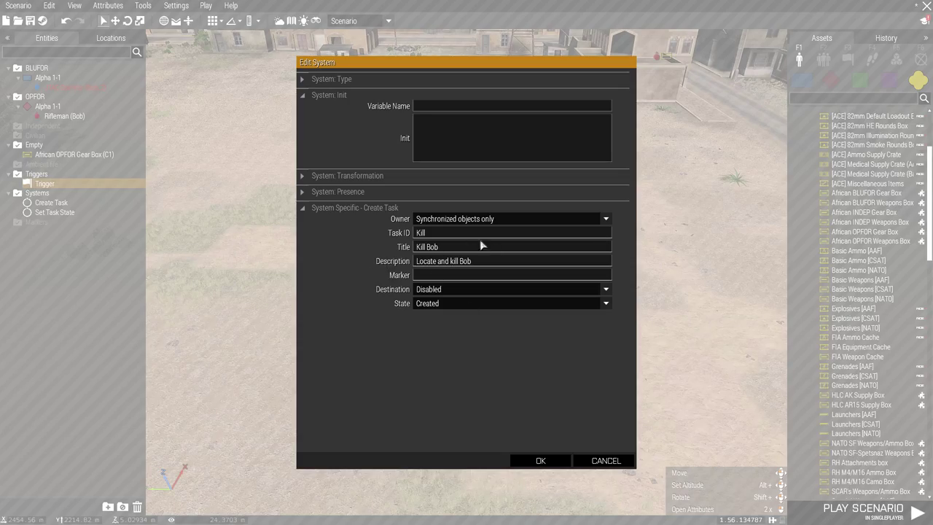
left_click(595, 464)
scroll(563, 444, "down", 1)
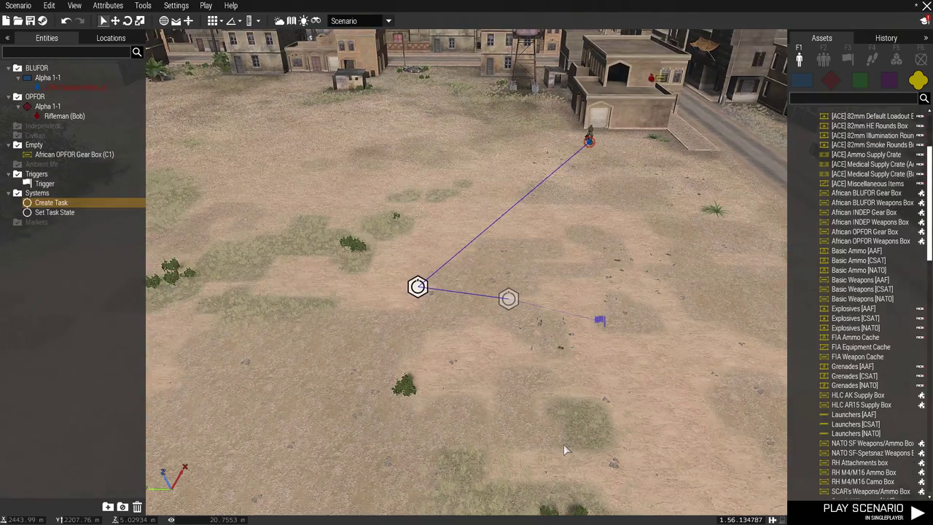
key("d")
key("d")
key("w")
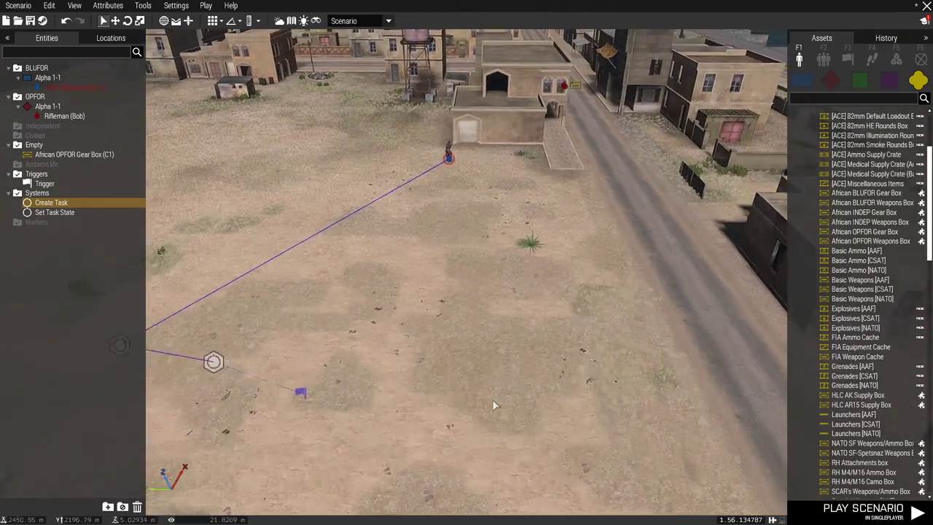
key("d")
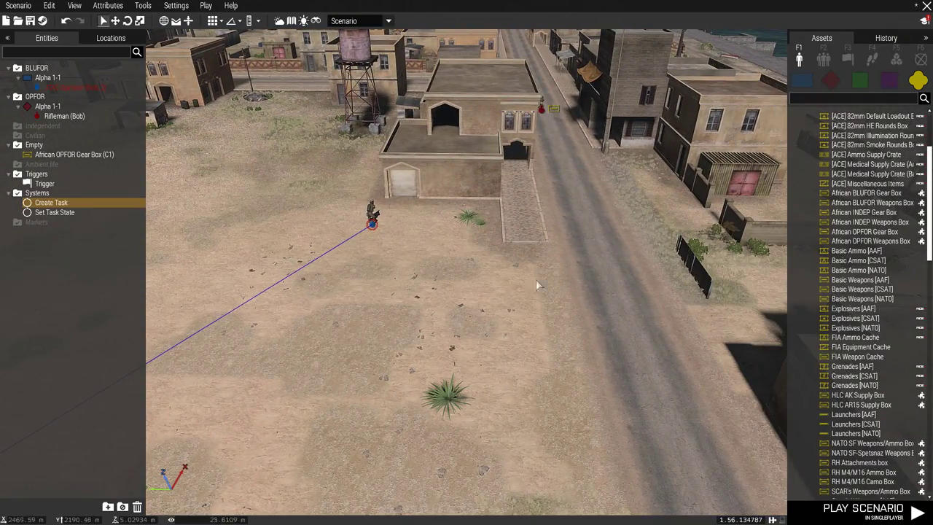
key("a")
key("s")
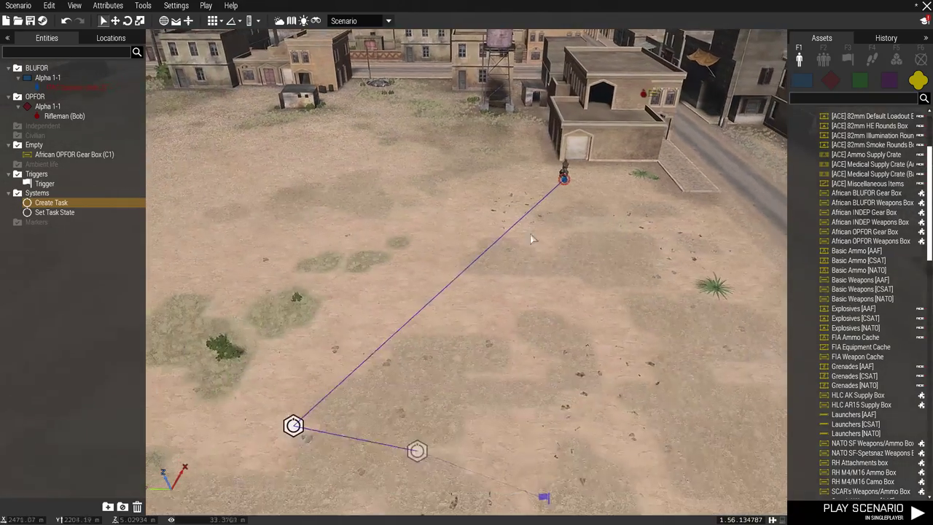
key("s")
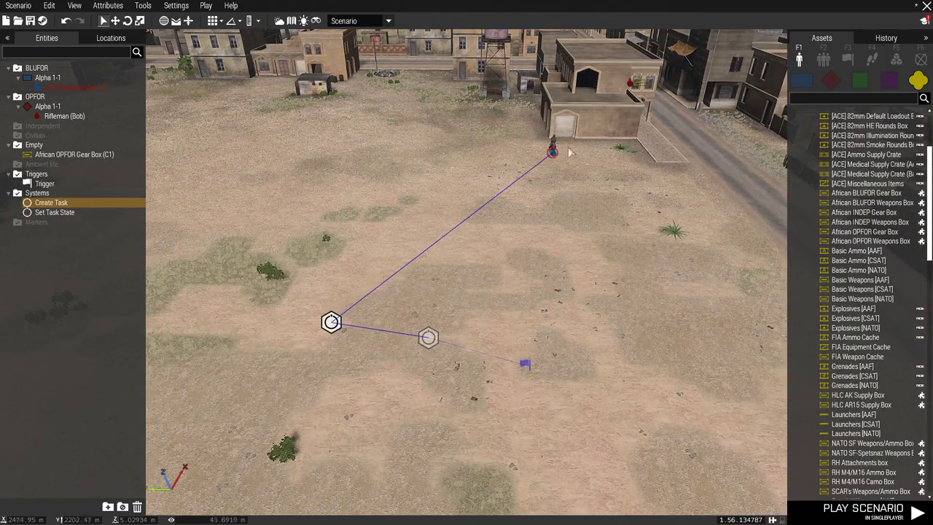
key("d")
key("w")
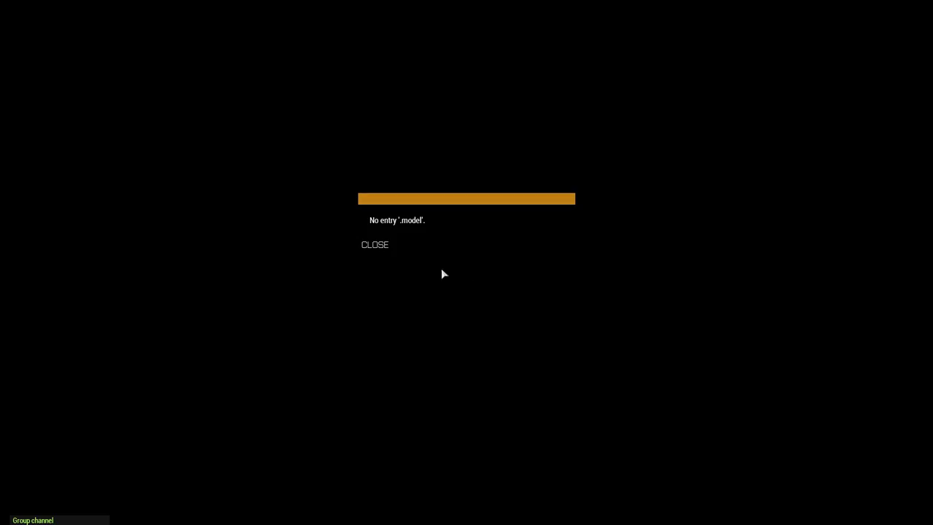
Dismiss the message dialog that interrupts loading, advance around the building and shoot Bob on the street.
left_click(375, 244)
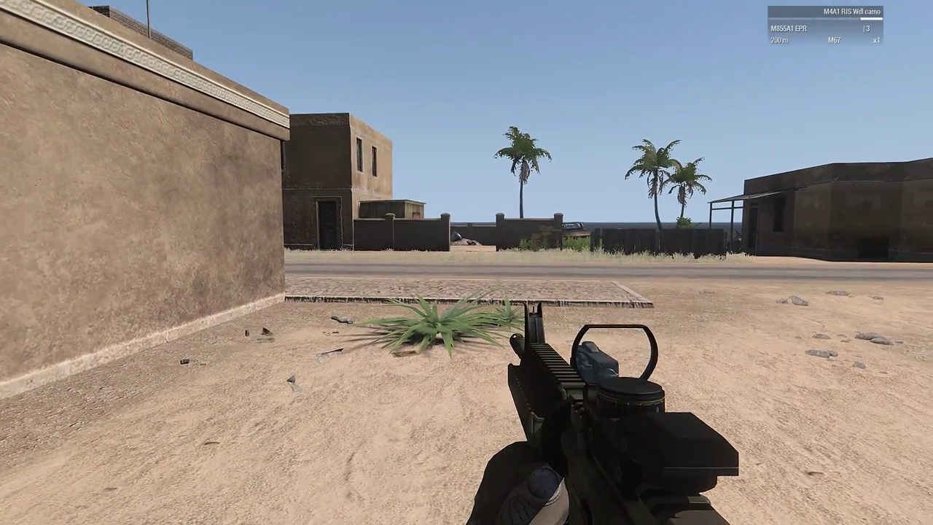
key("shift+w")
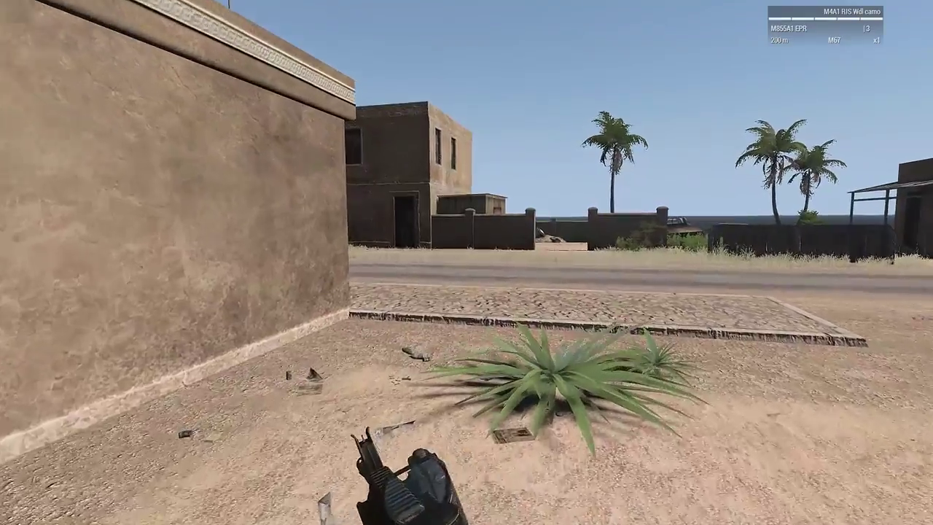
key("w")
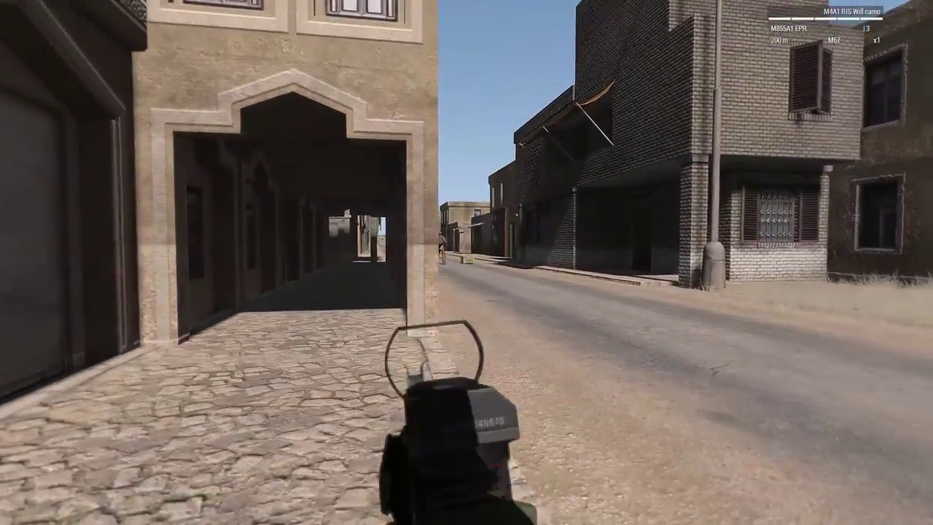
right_click(467, 263)
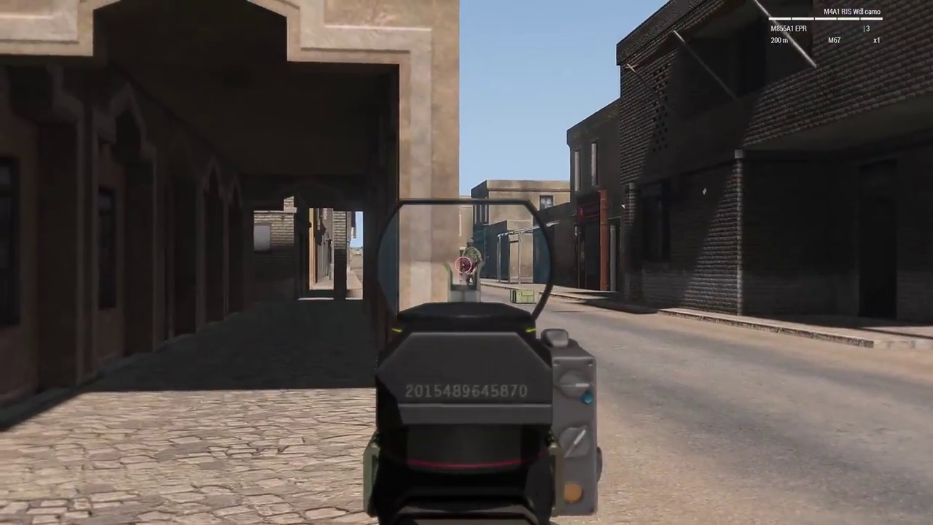
left_click(466, 263)
key("w")
left_click(466, 262)
right_click(467, 262)
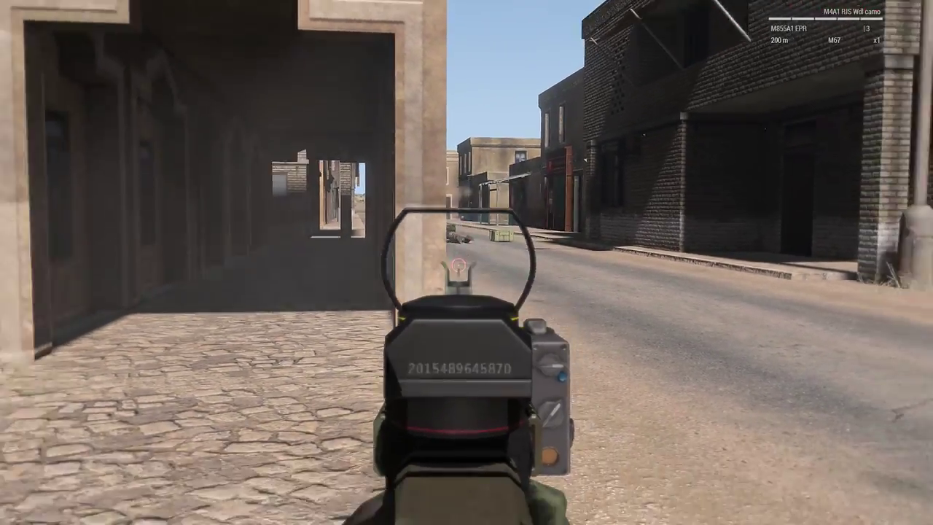
Advance to the gear box, plant an explosive charge at it and run clear along the road.
key("w")
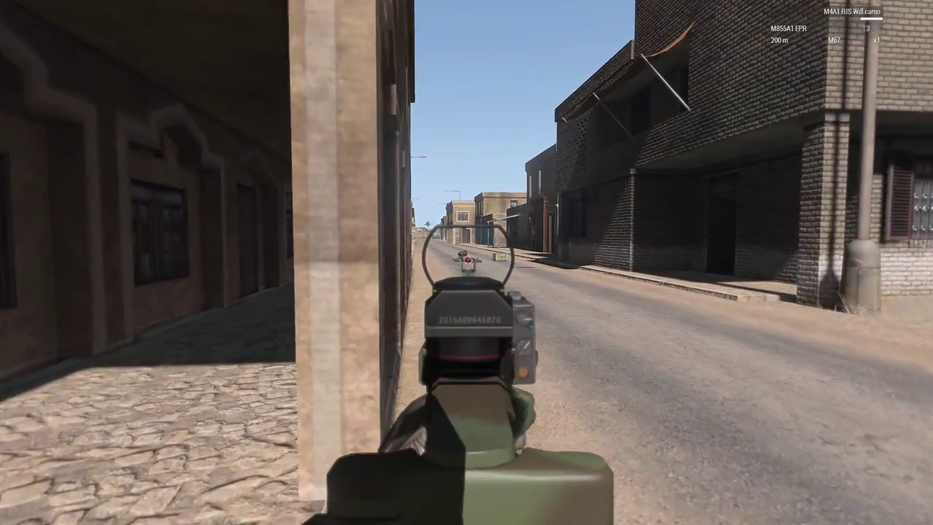
key("w")
key("shift+w")
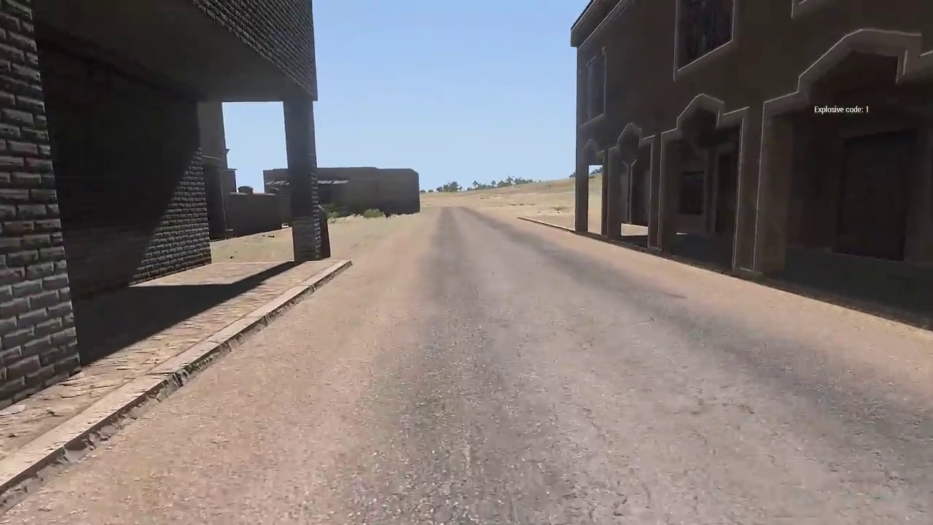
key("equal")
key("equal")
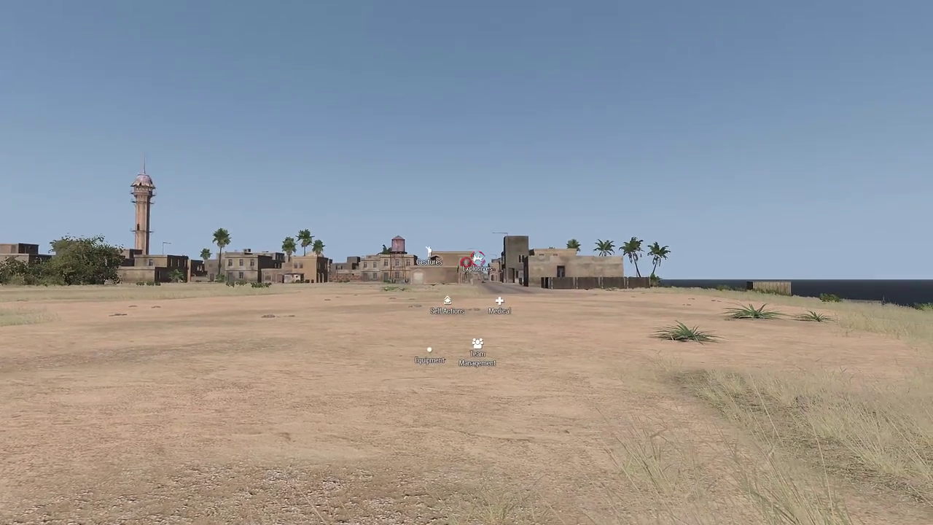
Use the explosives self-interaction to detonate the planted charge from a distance with the M57 Firing Device.
mouse_move(466, 262)
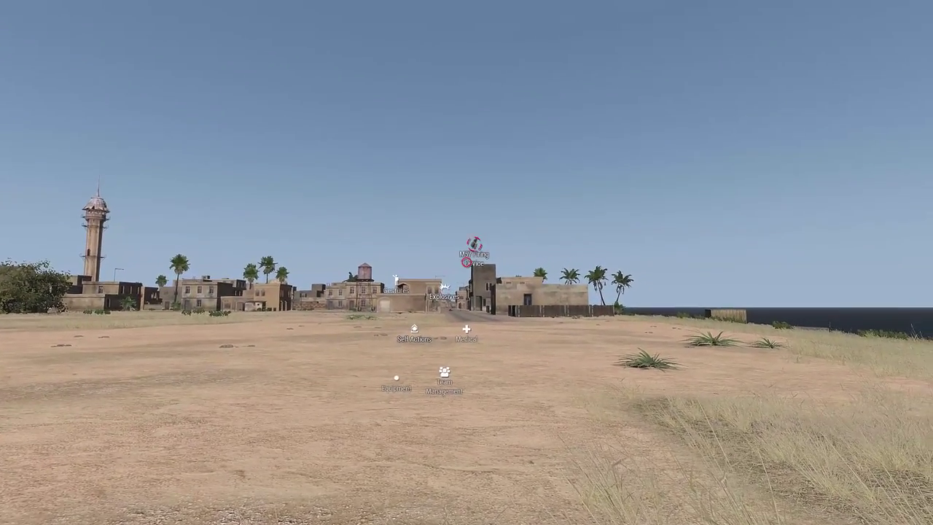
key("ctrl+super")
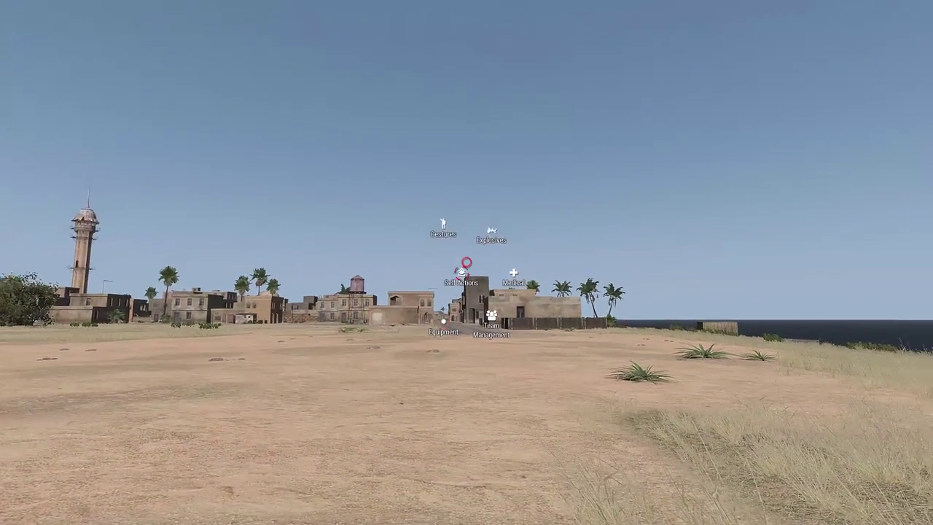